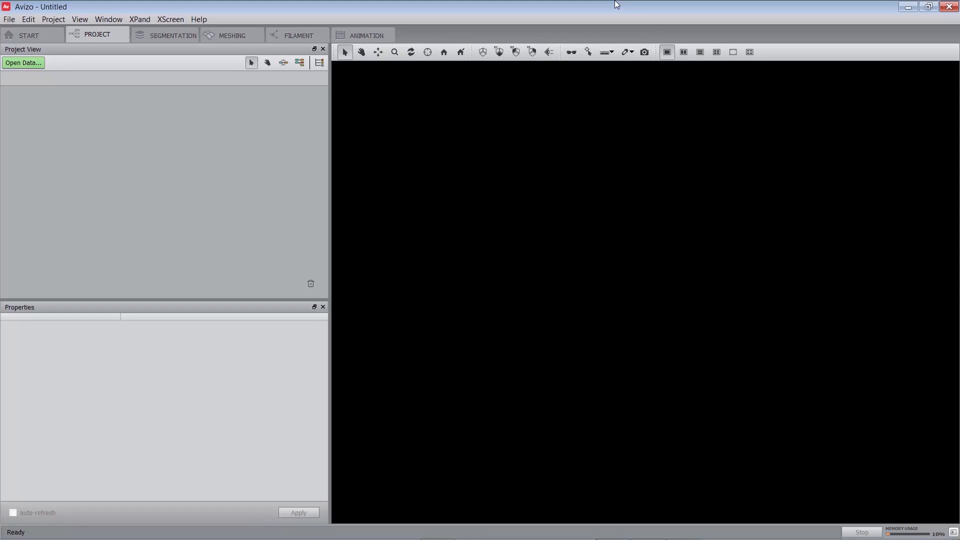
# Start opening data, inspect the leaf JPEG files in the images subfolder of data\align, and return to the align folder.
pyautogui.click(38, 64)
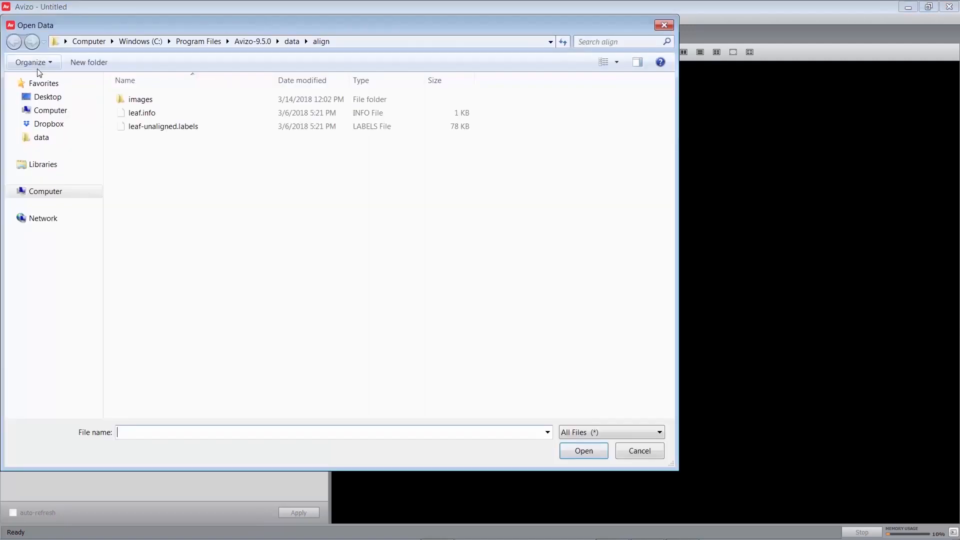
pyautogui.click(290, 43)
pyautogui.doubleClick(167, 99)
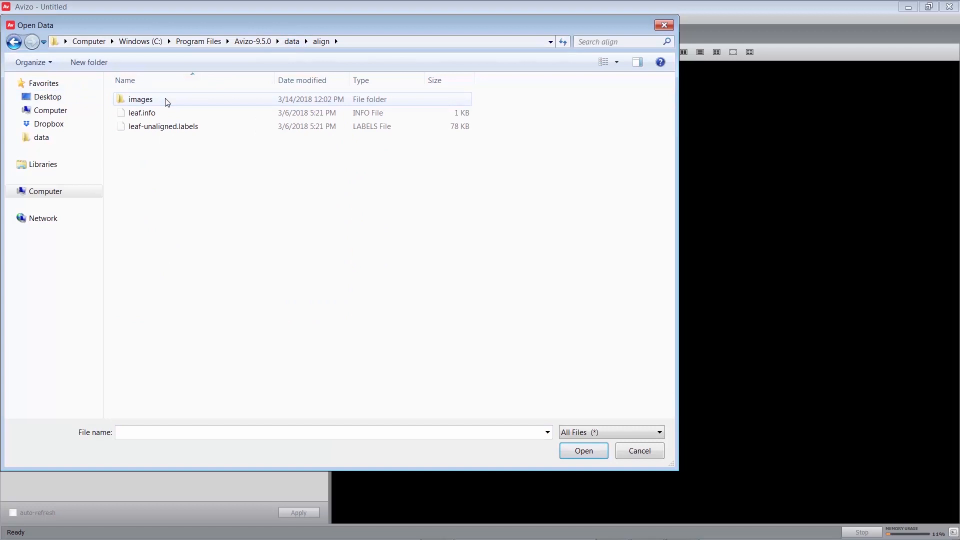
pyautogui.doubleClick(161, 99)
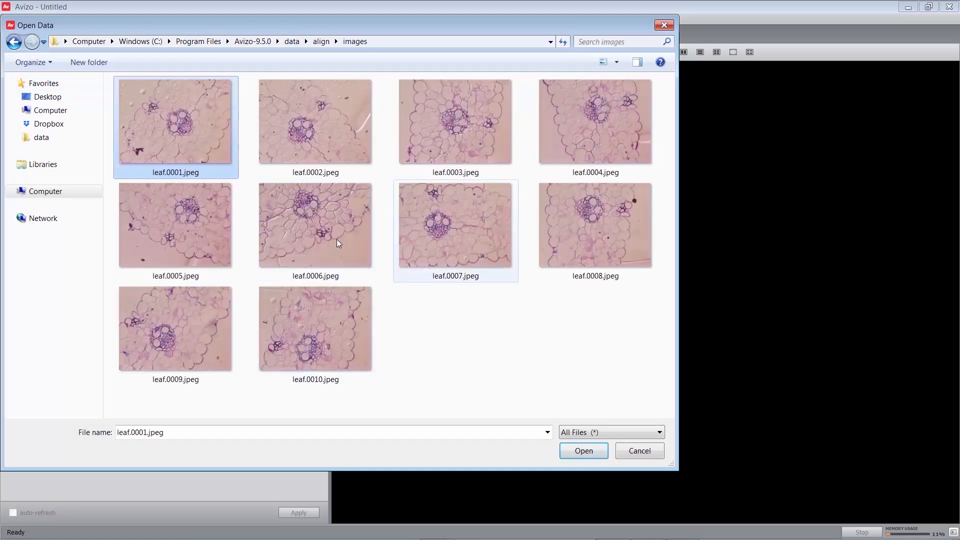
pyautogui.click(326, 42)
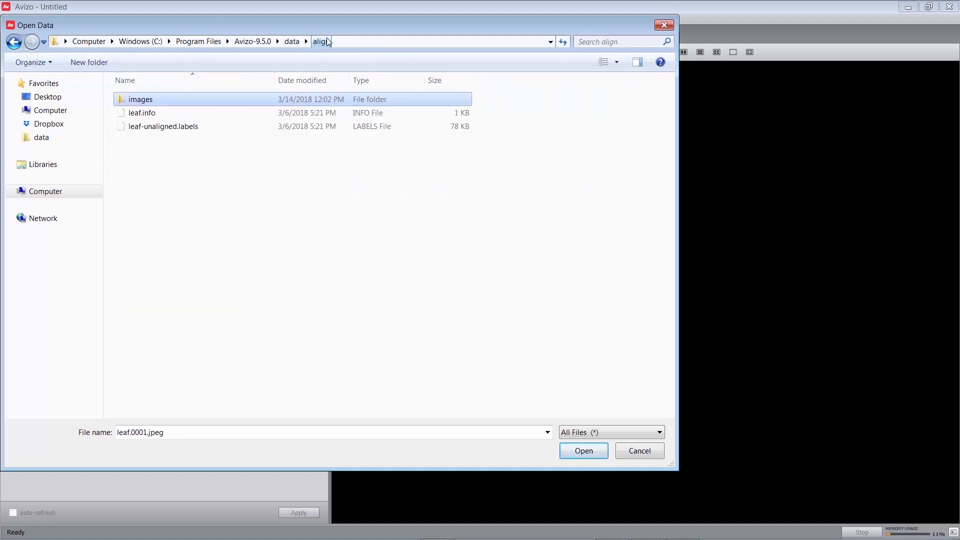
# Review the contents of leaf.info from the align folder in Notepad++, including its pixel size and image list, and close the editor.
pyautogui.click(177, 115)
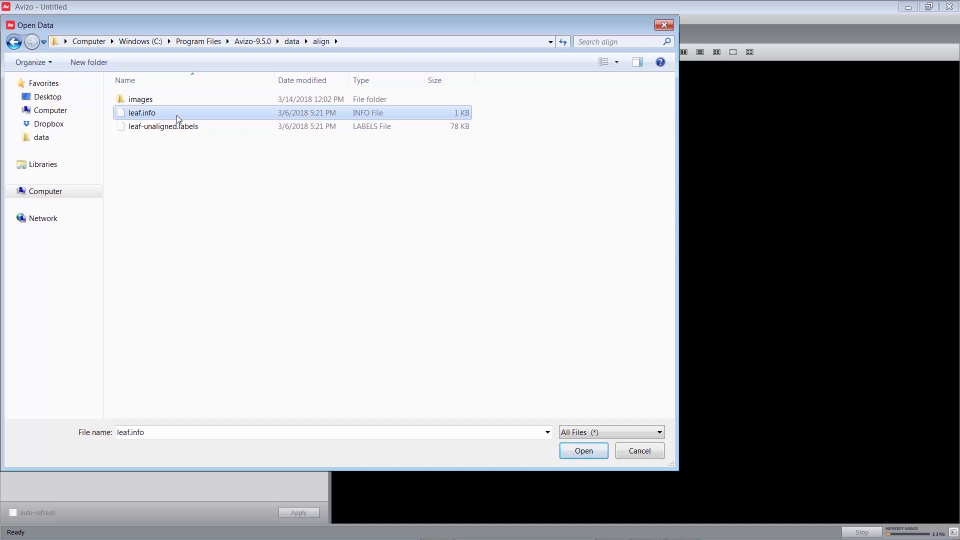
pyautogui.rightClick(176, 115)
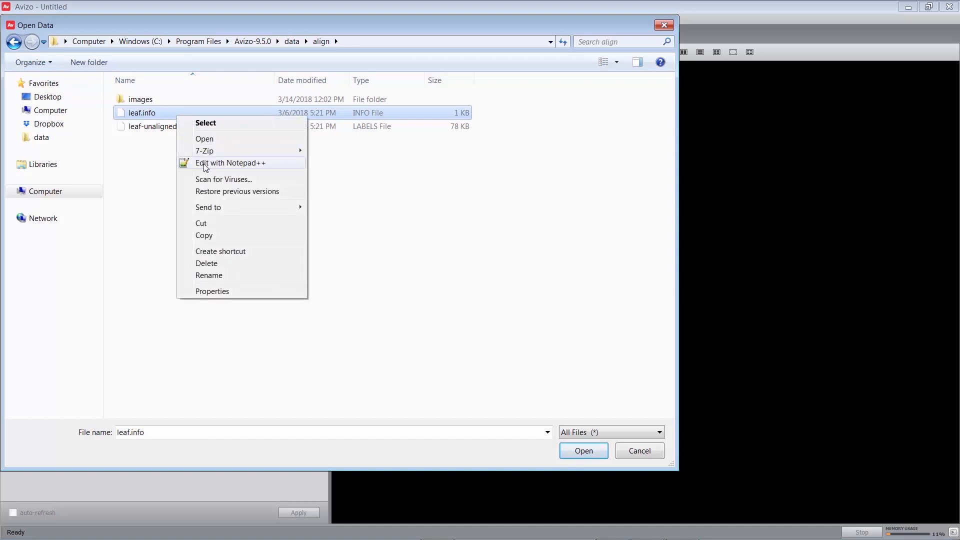
pyautogui.click(206, 168)
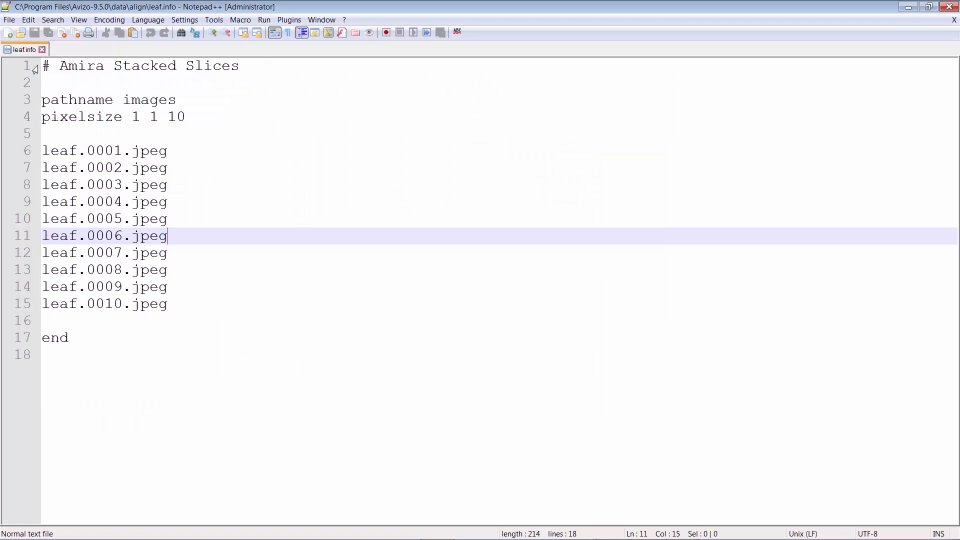
pyautogui.moveTo(42, 65); pyautogui.dragTo(133, 354)
pyautogui.click(126, 390)
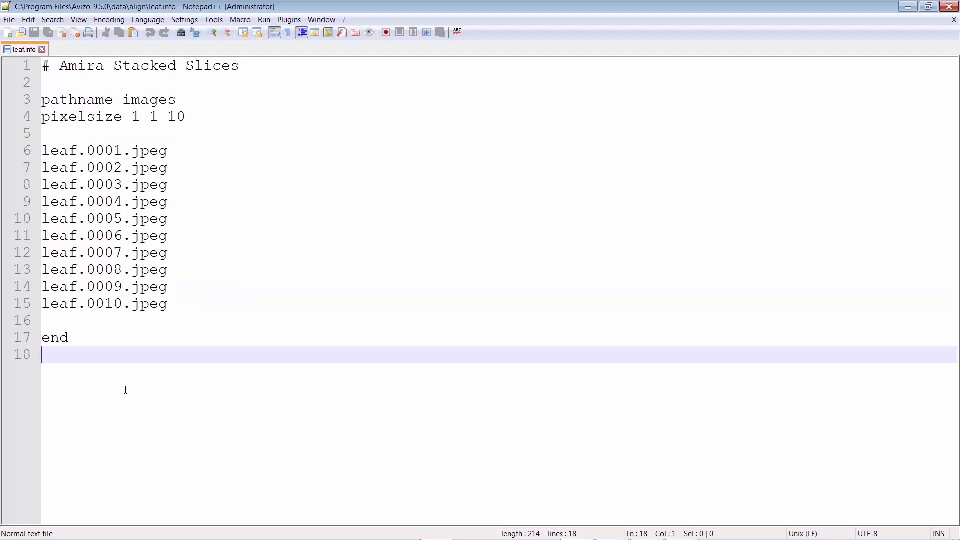
pyautogui.click(949, 6)
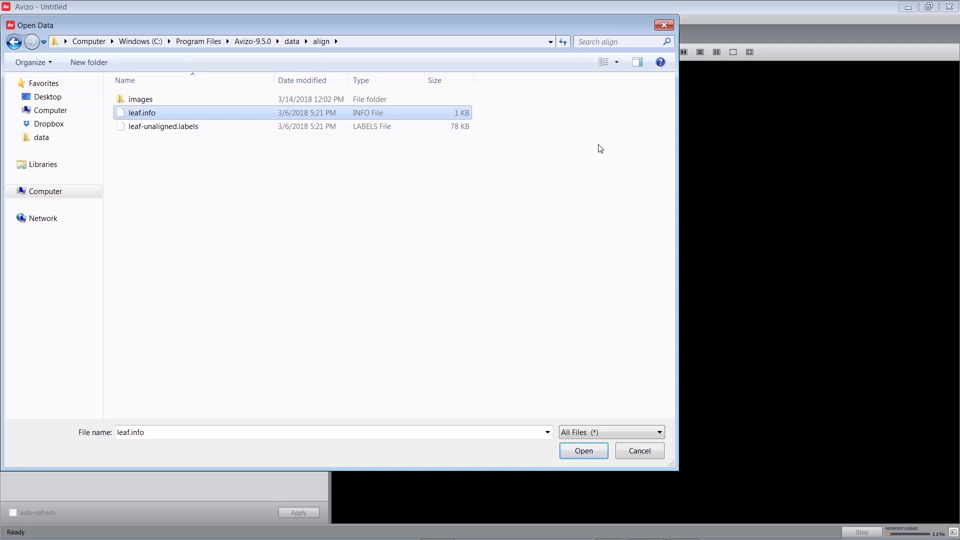
# Load leaf.info into the project and display it with an Ortho Slice module at slice number 7.
pyautogui.click(584, 451)
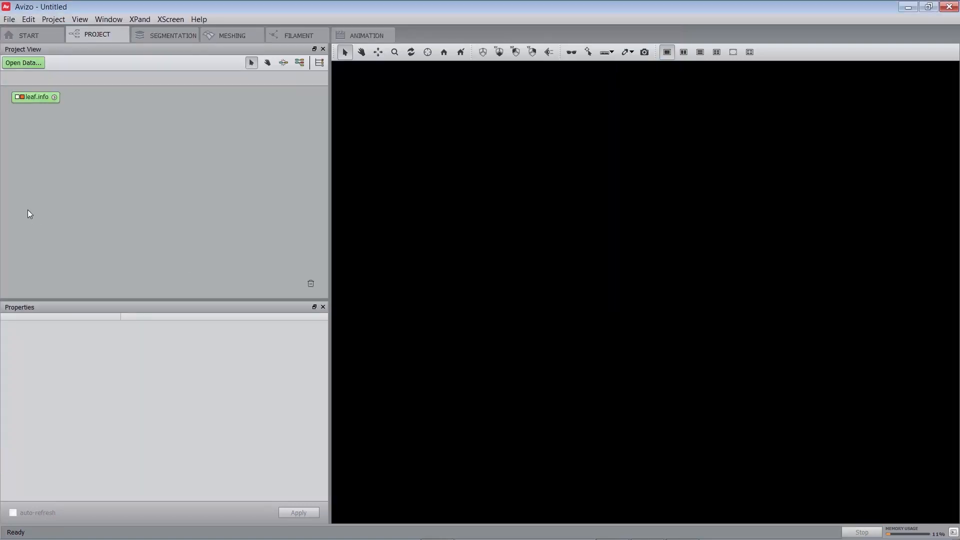
pyautogui.click(35, 101)
pyautogui.rightClick(35, 101)
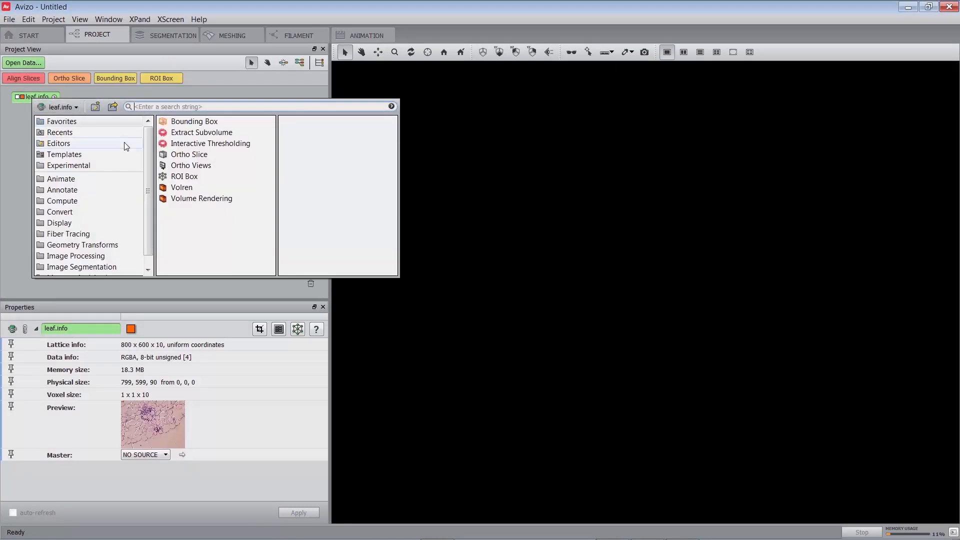
pyautogui.click(199, 155)
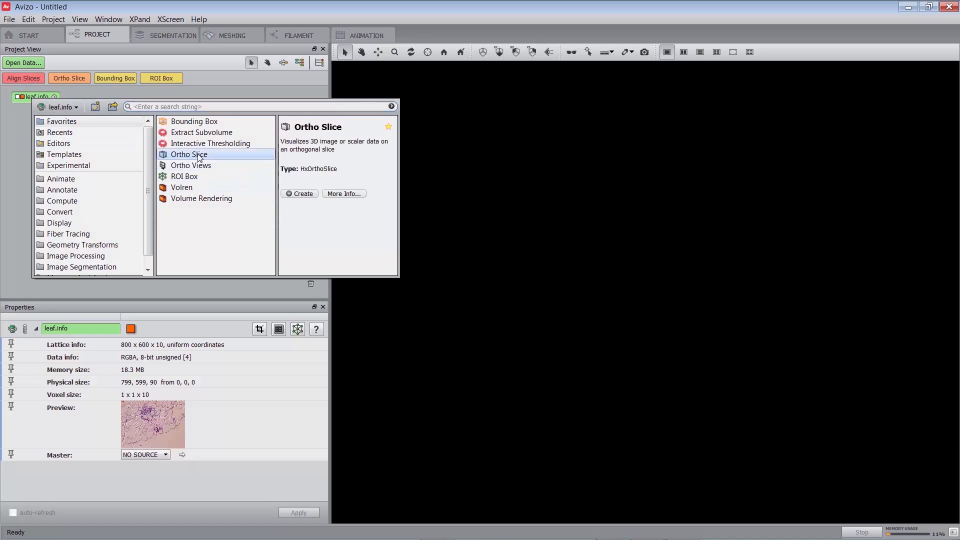
pyautogui.click(302, 194)
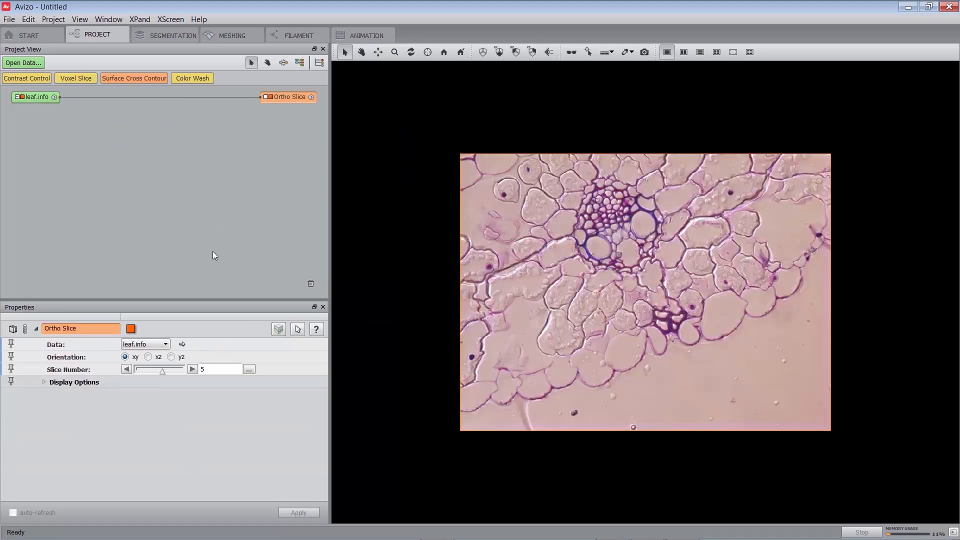
pyautogui.moveTo(163, 373)
pyautogui.mouseDown()
pyautogui.moveTo(184, 373)
pyautogui.moveTo(141, 373)
pyautogui.moveTo(176, 374)
pyautogui.mouseUp()
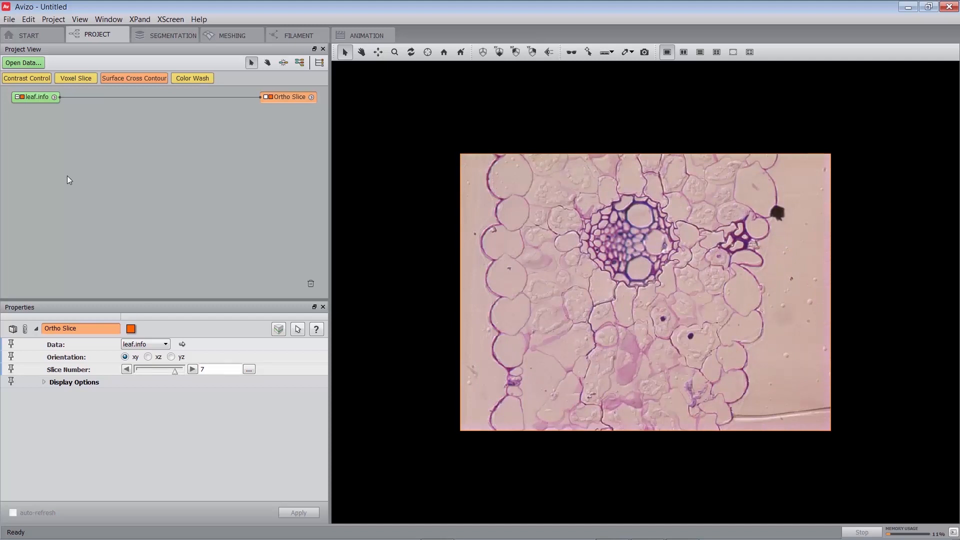
# Attach an Align Slices module to leaf.info, place it below the connection line, and open its alignment editor.
pyautogui.click(31, 99)
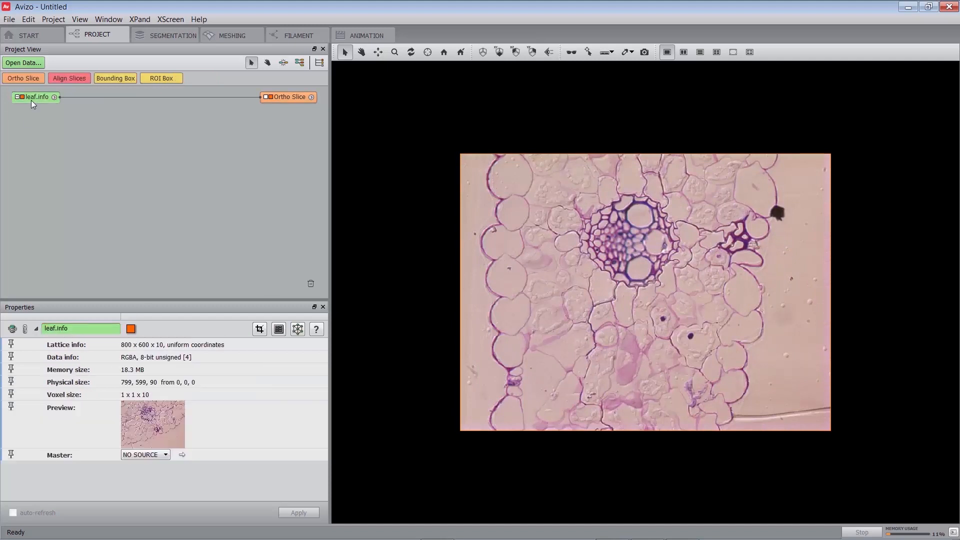
pyautogui.rightClick(31, 100)
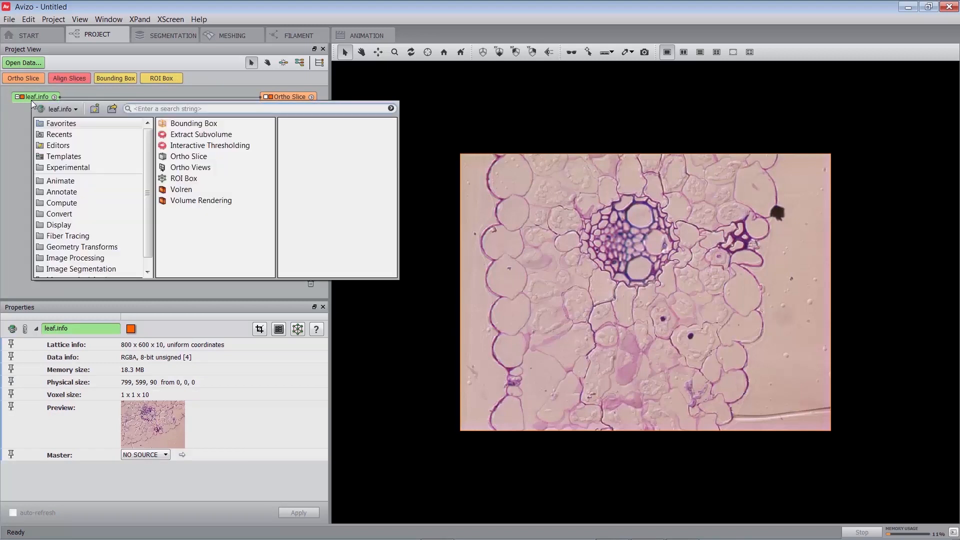
pyautogui.click(65, 248)
pyautogui.click(197, 125)
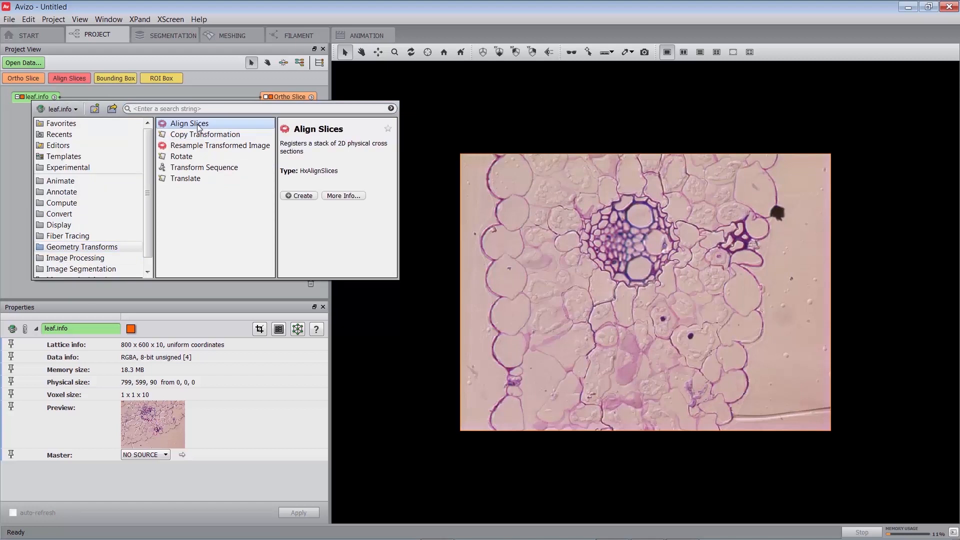
pyautogui.click(300, 196)
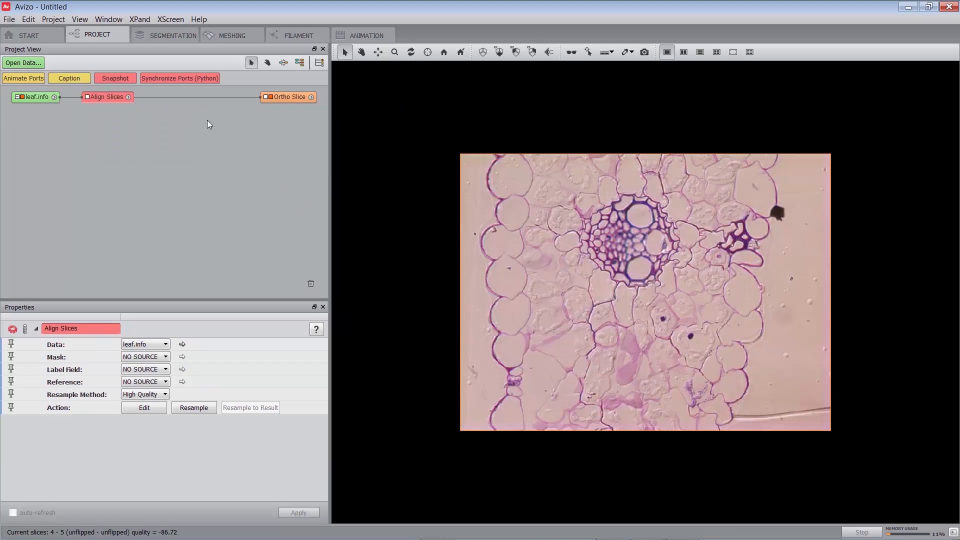
pyautogui.moveTo(103, 96); pyautogui.dragTo(114, 117)
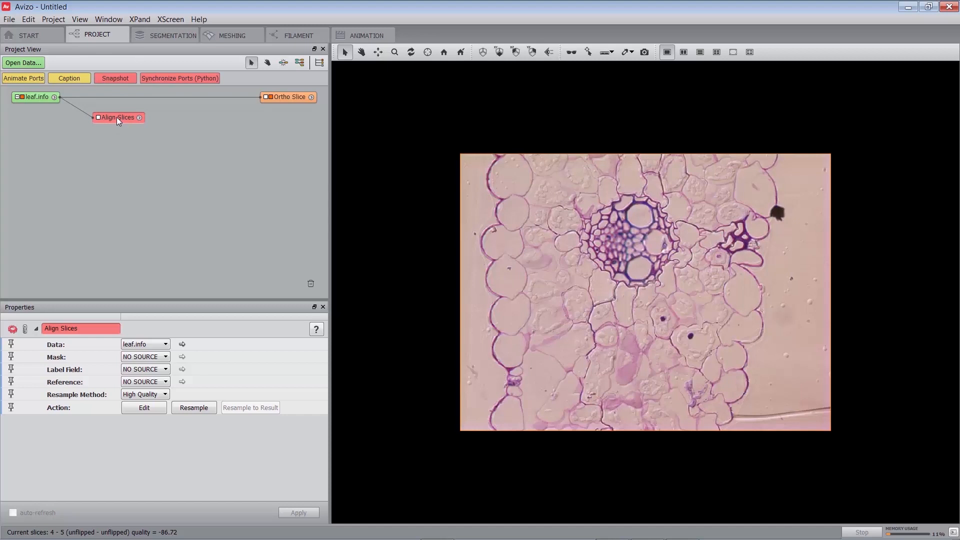
pyautogui.click(128, 408)
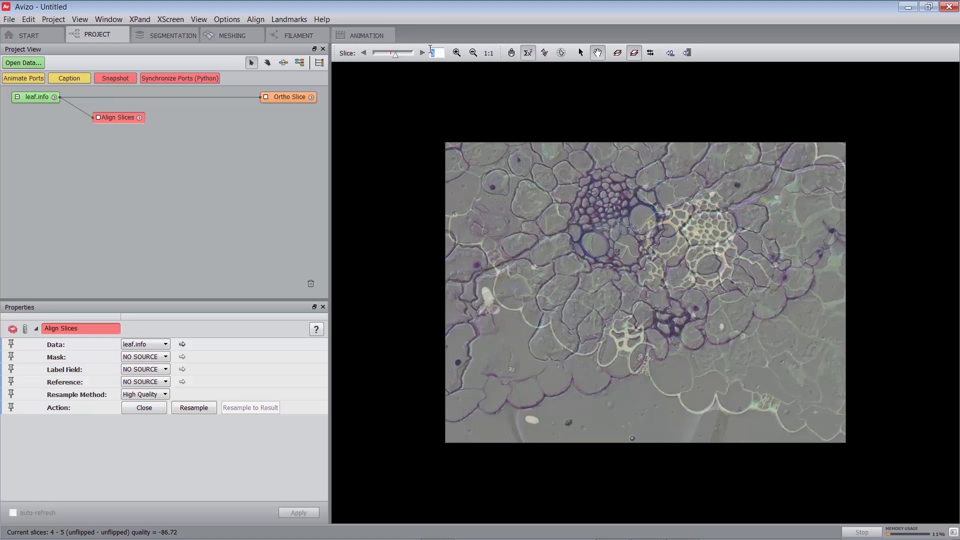
# Shift the upper slice of the 4–5 pair slightly downward and rotate it by a small amount in the alignment view.
pyautogui.doubleClick(434, 55)
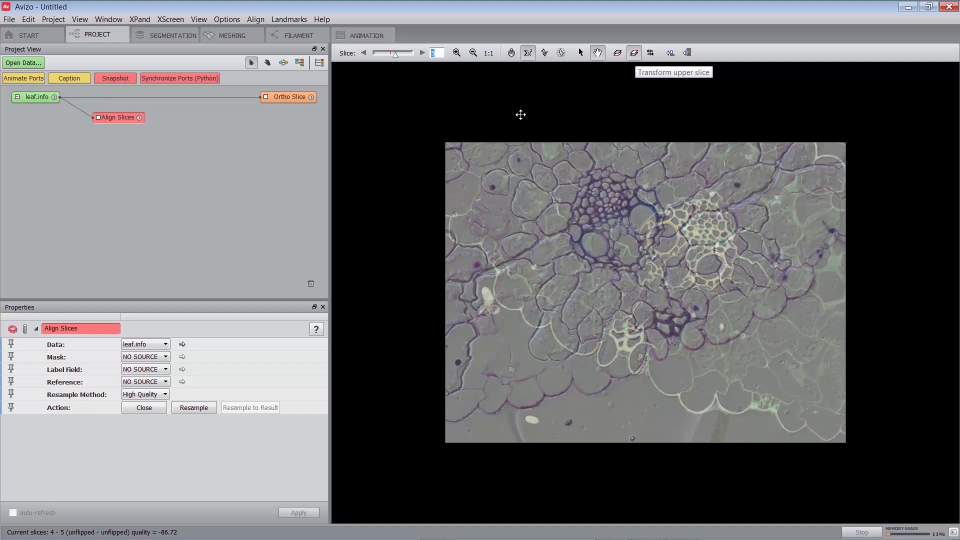
pyautogui.click(457, 53)
pyautogui.click(472, 53)
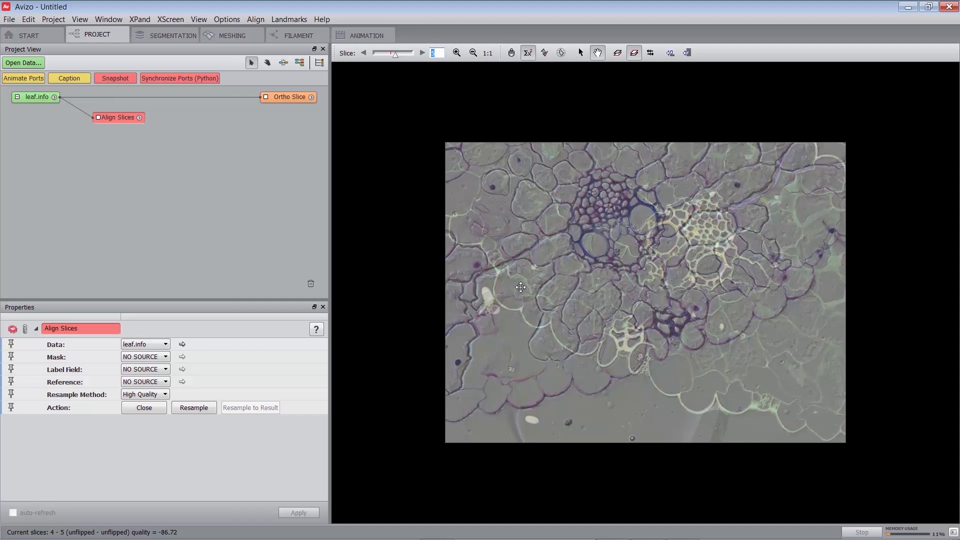
pyautogui.moveTo(521, 287)
pyautogui.mouseDown()
pyautogui.moveTo(515, 320)
pyautogui.moveTo(500, 305)
pyautogui.moveTo(516, 297)
pyautogui.mouseUp()
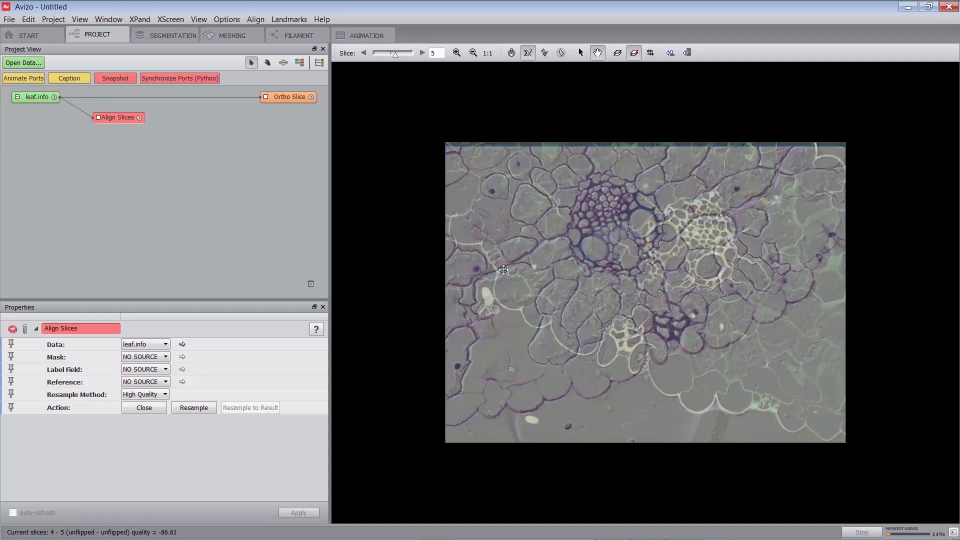
pyautogui.moveTo(501, 268)
pyautogui.keyDown('ctrl'); pyautogui.mouseDown()
pyautogui.moveTo(501, 342)
pyautogui.moveTo(496, 271)
pyautogui.mouseUp(); pyautogui.keyUp('ctrl')
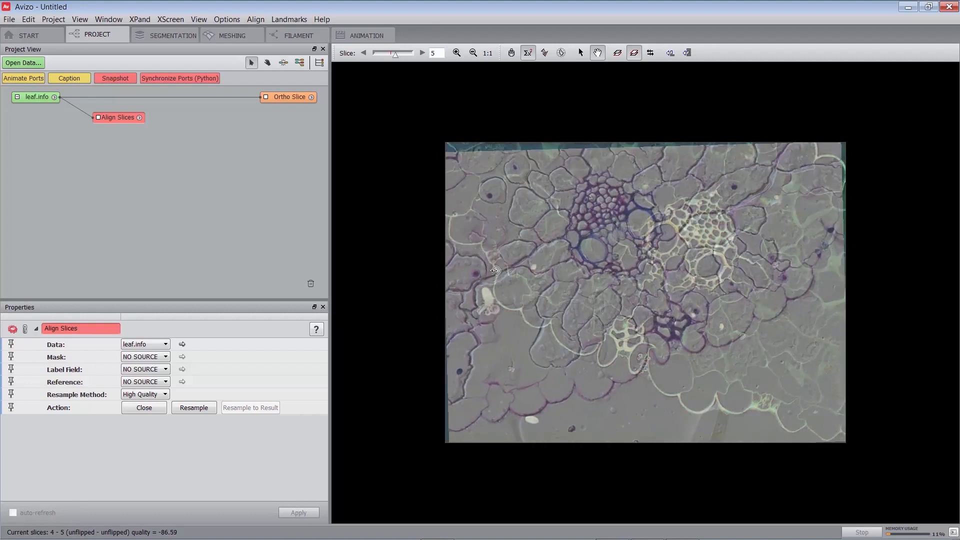
pyautogui.moveTo(495, 262)
pyautogui.keyDown('ctrl'); pyautogui.mouseDown()
pyautogui.moveTo(508, 283)
pyautogui.moveTo(500, 257)
pyautogui.mouseUp(); pyautogui.keyUp('ctrl')
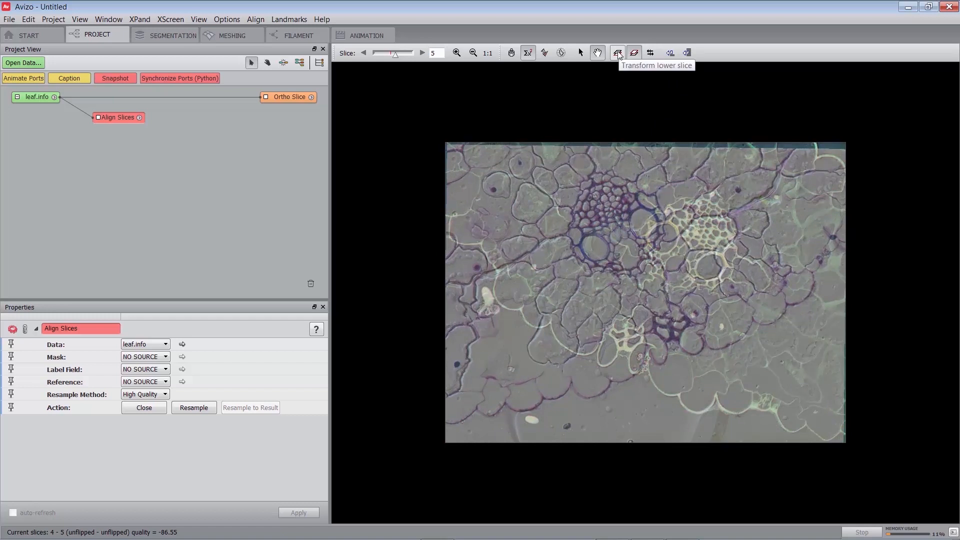
# Switch the transformation to the lower slice of the 4–5 pair, shift it slightly and rotate it by a small amount.
pyautogui.click(618, 53)
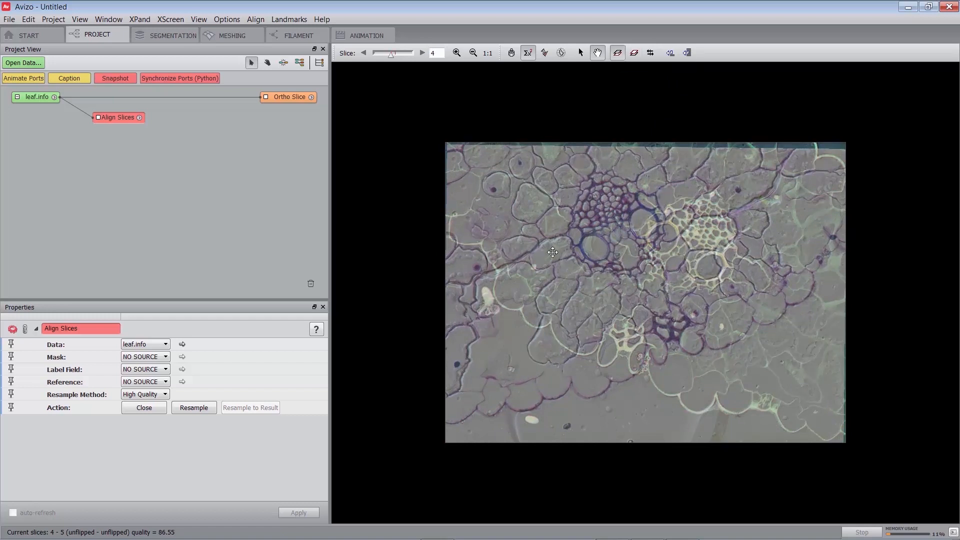
pyautogui.moveTo(519, 265)
pyautogui.mouseDown()
pyautogui.moveTo(531, 266)
pyautogui.moveTo(512, 263)
pyautogui.moveTo(521, 264)
pyautogui.mouseUp()
pyautogui.moveTo(510, 246)
pyautogui.mouseDown(button='middle')
pyautogui.moveTo(500, 261)
pyautogui.moveTo(503, 236)
pyautogui.moveTo(498, 245)
pyautogui.mouseUp(button='middle')
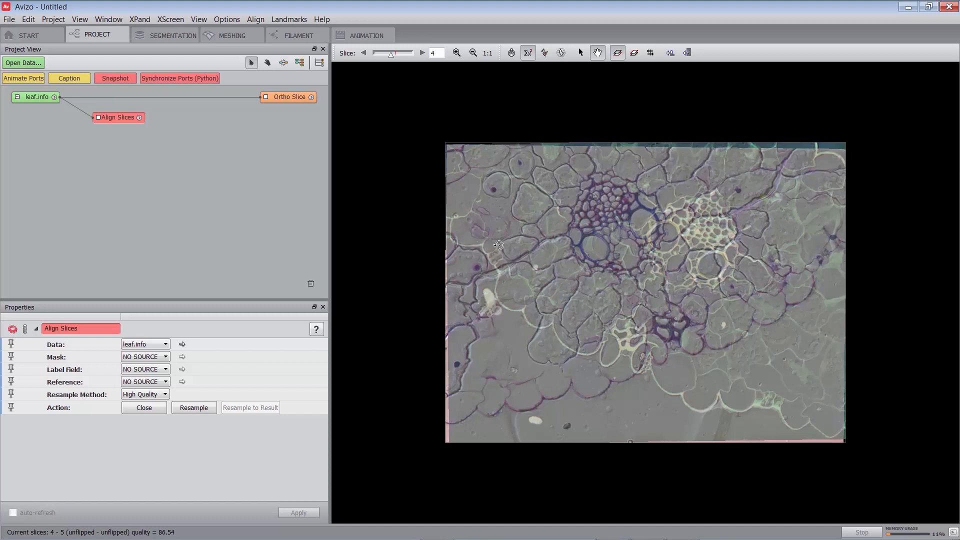
# Examine slices 4 and 5 individually and in the blended overlay, switching the active slice between lower and upper.
pyautogui.press('1')
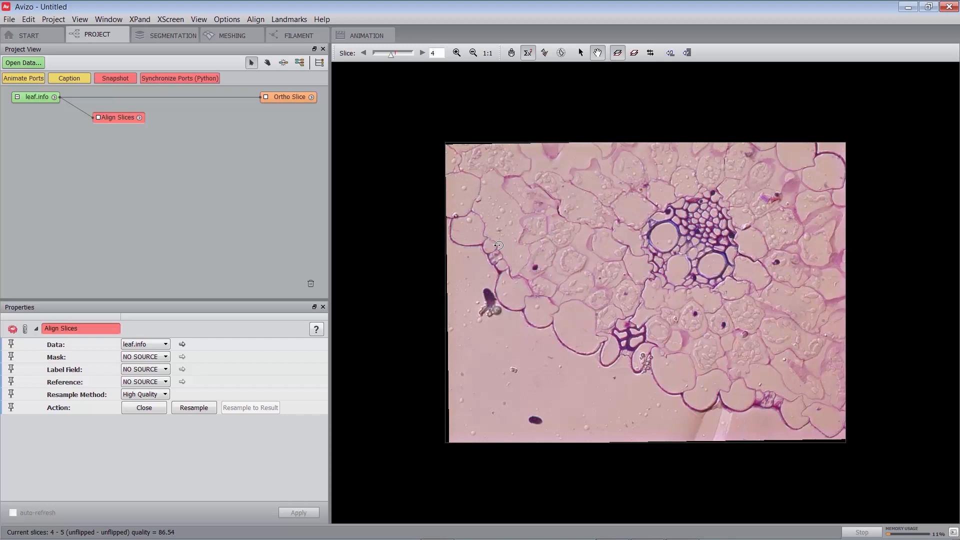
pyautogui.press('1')
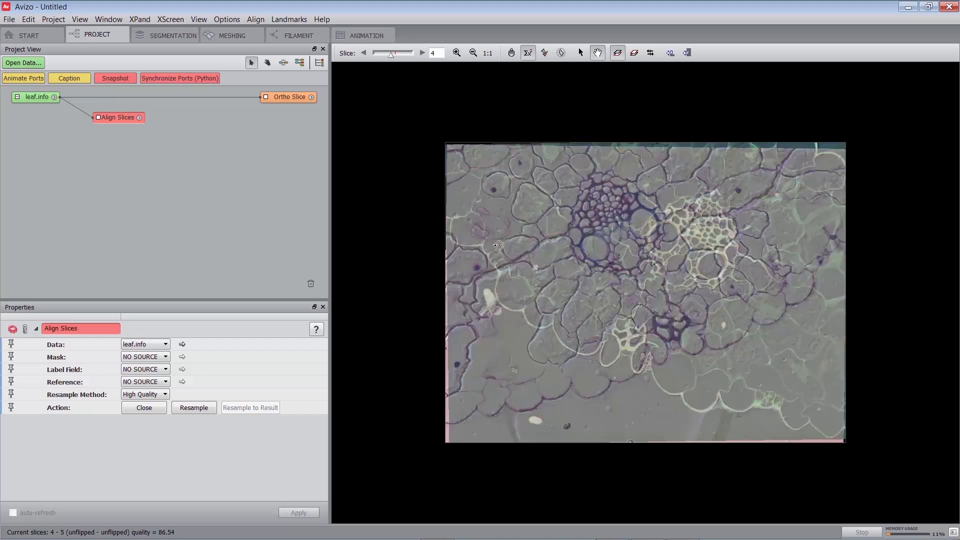
pyautogui.press('1')
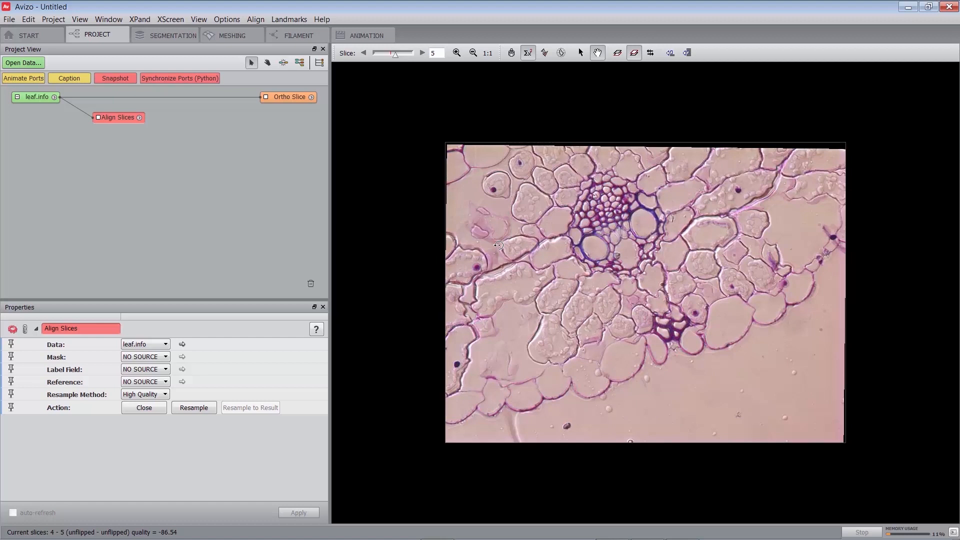
pyautogui.press('1')
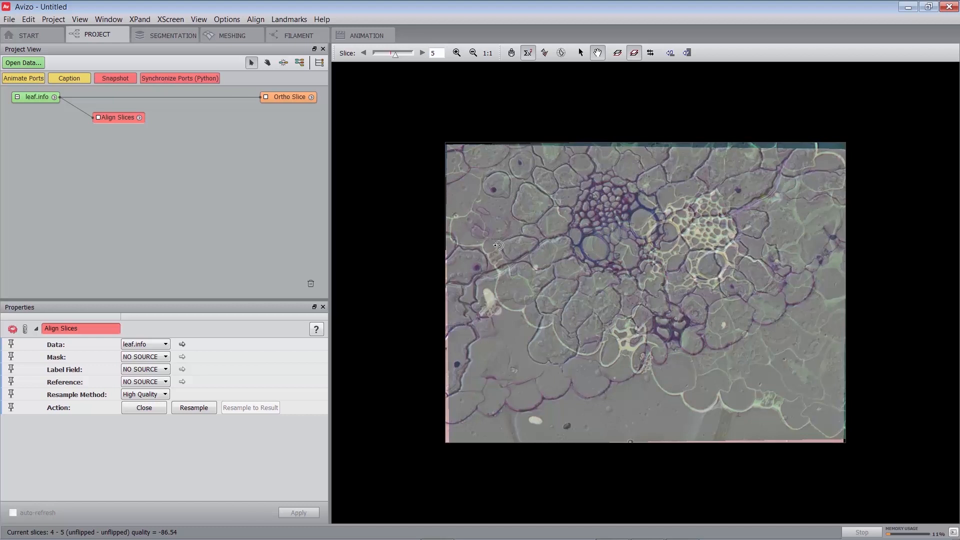
pyautogui.press('pageup')
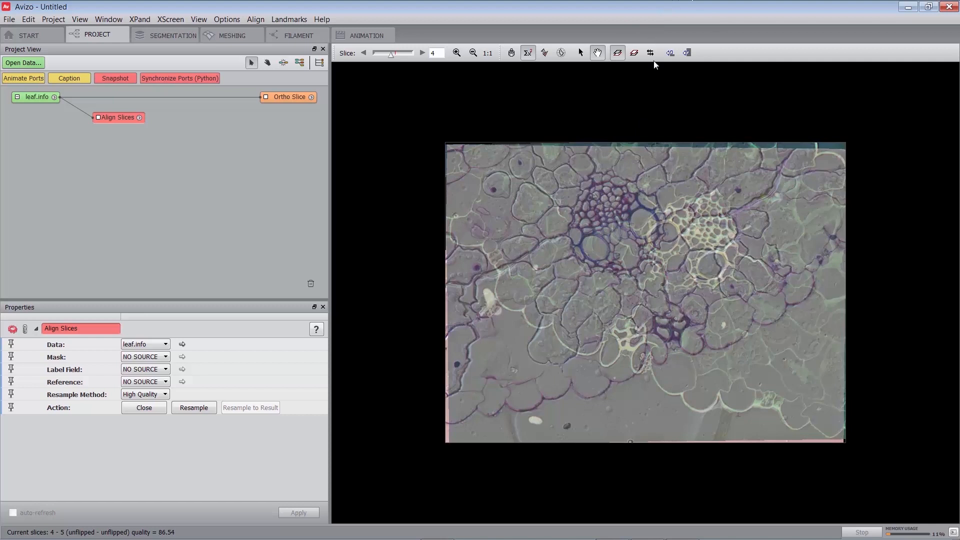
pyautogui.press('space')
pyautogui.press('space')
# Step backward and forward through the stack's neighbouring slice pairs to examine their misalignment, ending on pair 8–9.
pyautogui.press('pagedown')
pyautogui.press('pagedown')
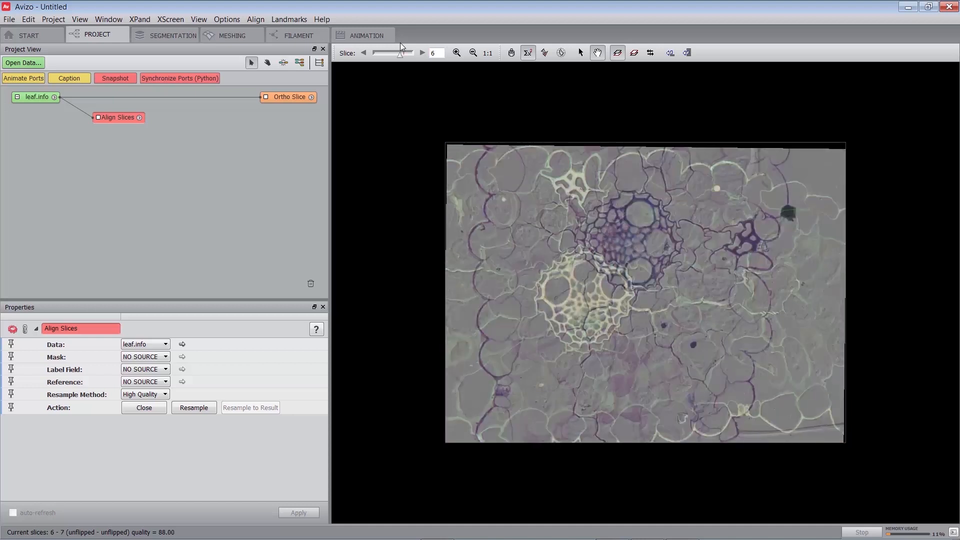
pyautogui.press('pageup')
pyautogui.press('pageup')
pyautogui.press('pageup')
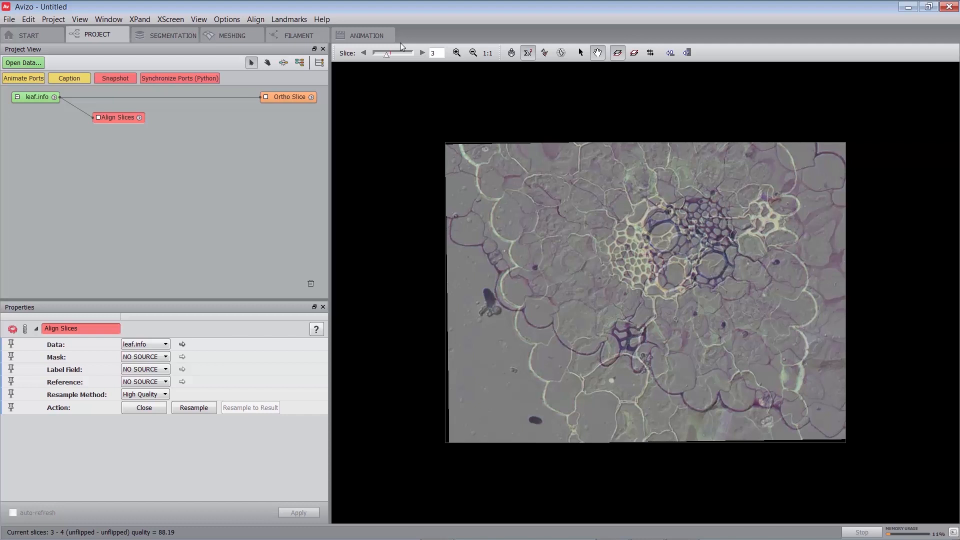
pyautogui.press('pageup')
pyautogui.press('pageup')
pyautogui.press('pageup')
pyautogui.press('pageup')
pyautogui.press('pageup')
pyautogui.press('pageup')
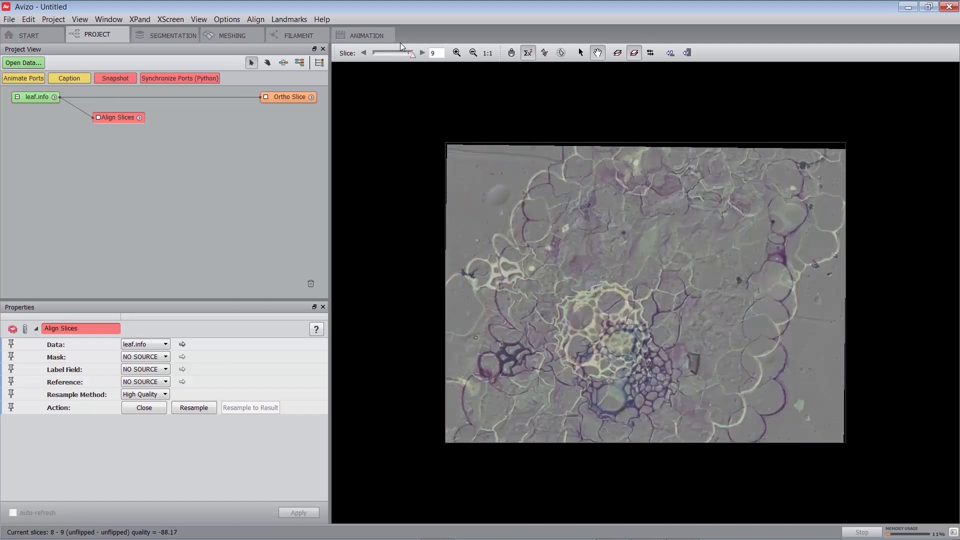
# Step back through the neighbouring slice pairs to examine their misalignment, ending on pair 3–4.
pyautogui.press('pagedown')
pyautogui.press('pagedown')
pyautogui.press('pagedown')
pyautogui.press('pagedown')
pyautogui.press('pagedown')
pyautogui.press('pagedown')
pyautogui.press('pagedown')
pyautogui.press('pagedown')
pyautogui.press('pageup')
pyautogui.press('pageup')
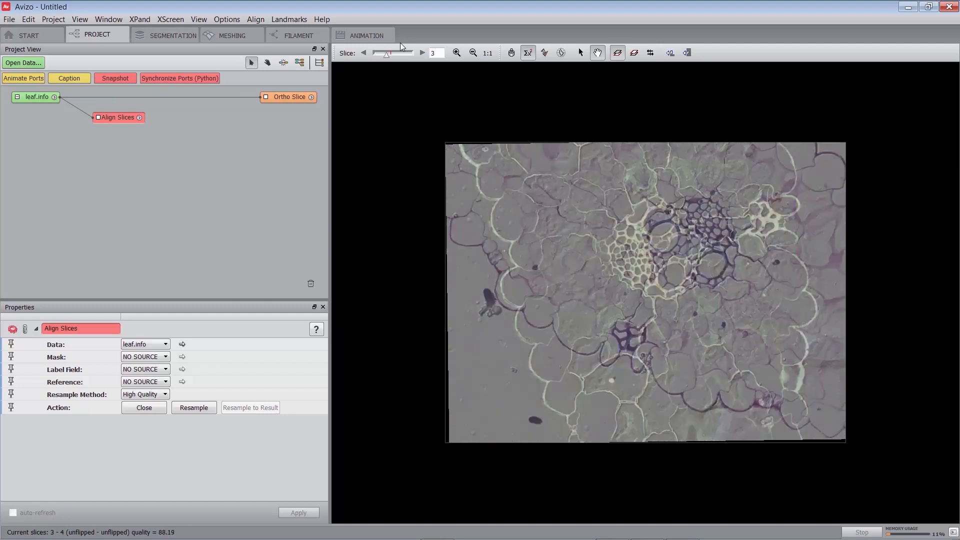
# Shift the lower slice of the 3–4 pair up and to the left, and move both slices slightly downward.
pyautogui.moveTo(583, 296); pyautogui.dragTo(567, 282)
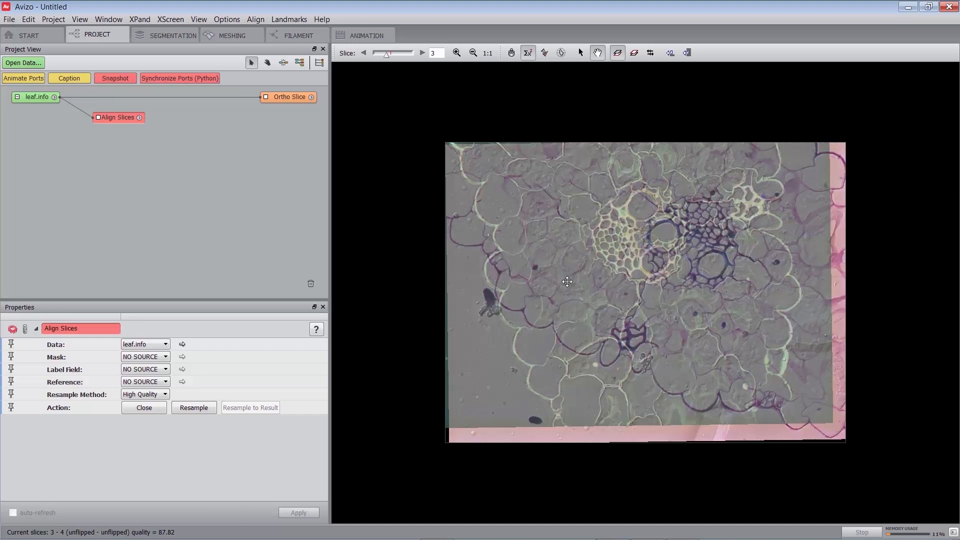
pyautogui.moveTo(574, 300)
pyautogui.mouseDown()
pyautogui.moveTo(540, 257)
pyautogui.moveTo(575, 300)
pyautogui.moveTo(600, 290)
pyautogui.moveTo(555, 300)
pyautogui.moveTo(575, 305)
pyautogui.mouseUp()
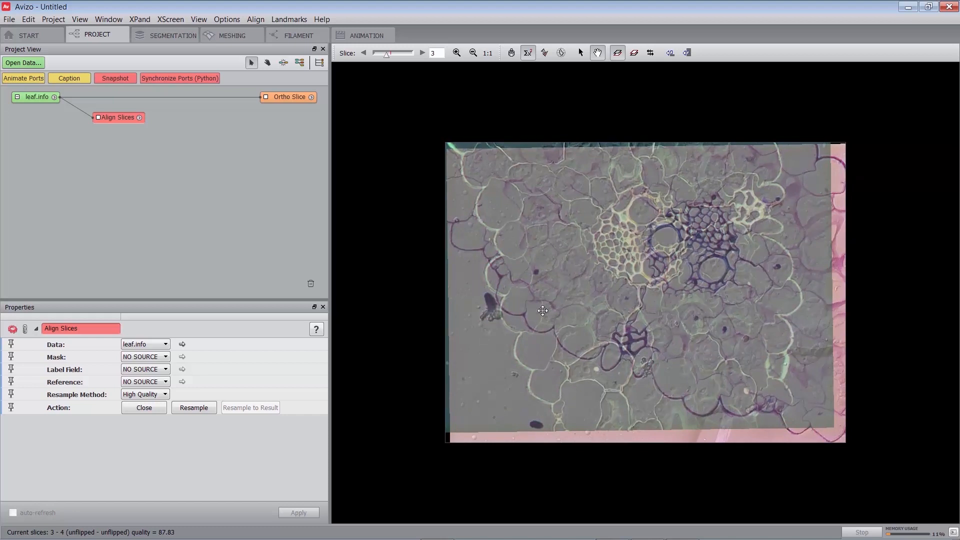
pyautogui.moveTo(529, 295); pyautogui.dragTo(527, 293)
pyautogui.moveTo(476, 276); pyautogui.dragTo(467, 237)
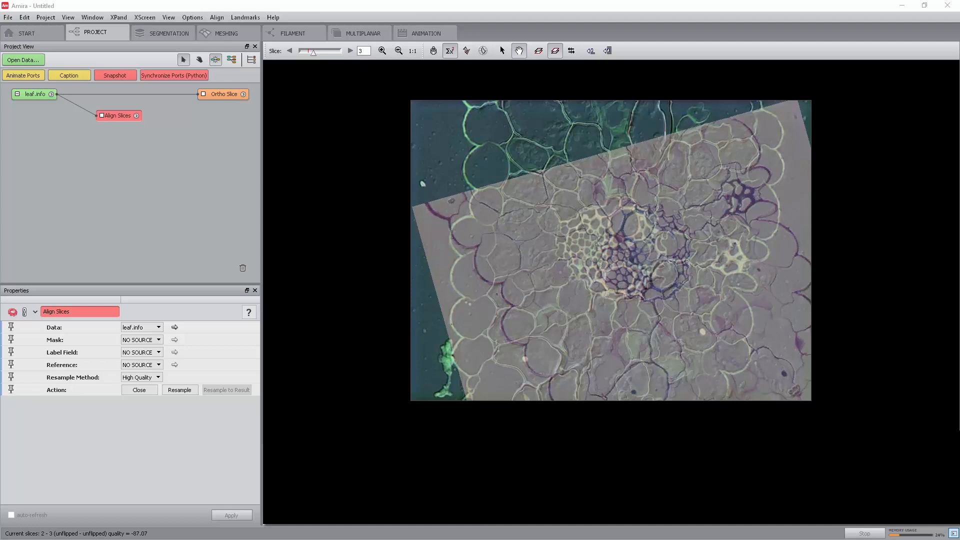
# Switch to landmark alignment with landmark editing and reposition the red and yellow landmarks on slice 3, left of the vascular bundle.
pyautogui.click(468, 51)
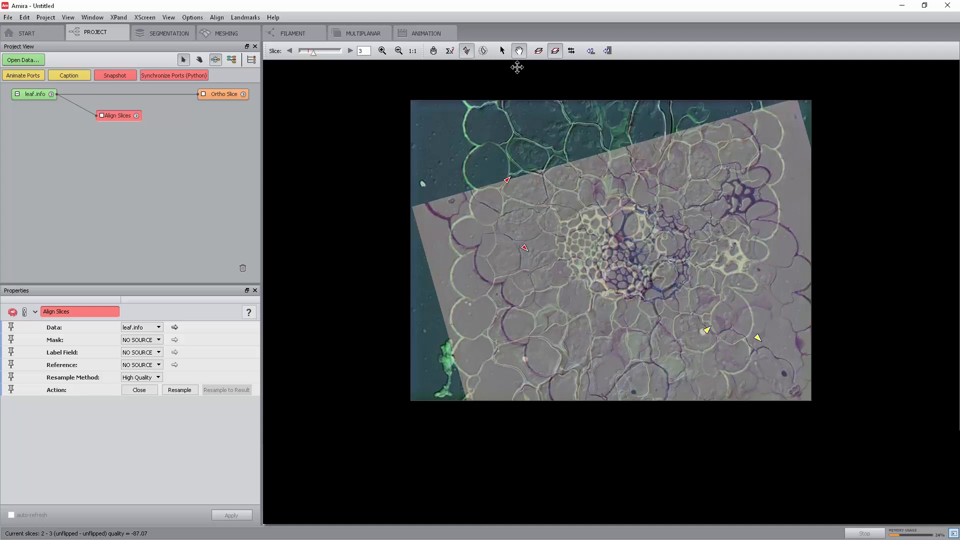
pyautogui.click(502, 51)
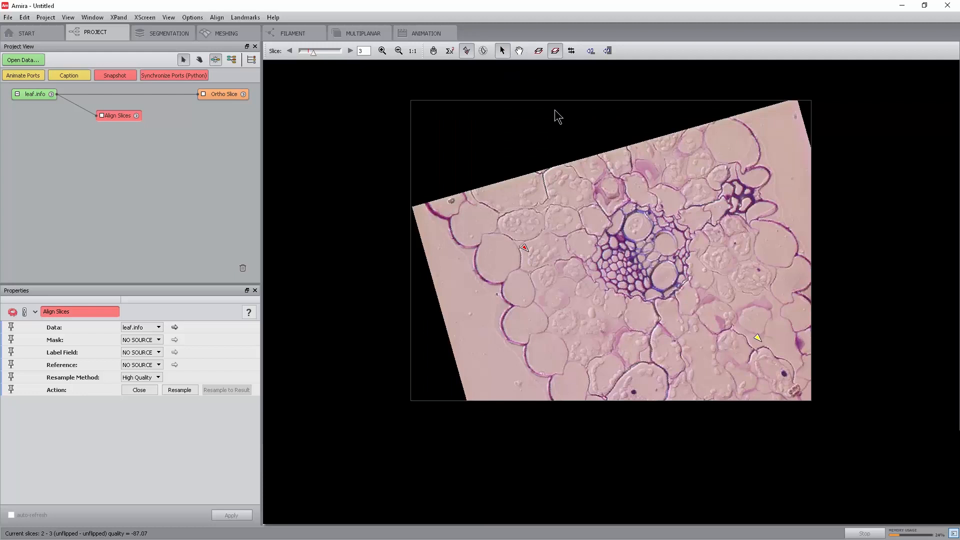
pyautogui.click(501, 51)
pyautogui.click(557, 214)
pyautogui.click(579, 308)
# Add a third landmark on slice 3 to the right of the vascular bundle and remove it again.
pyautogui.click(253, 18)
pyautogui.click(253, 29)
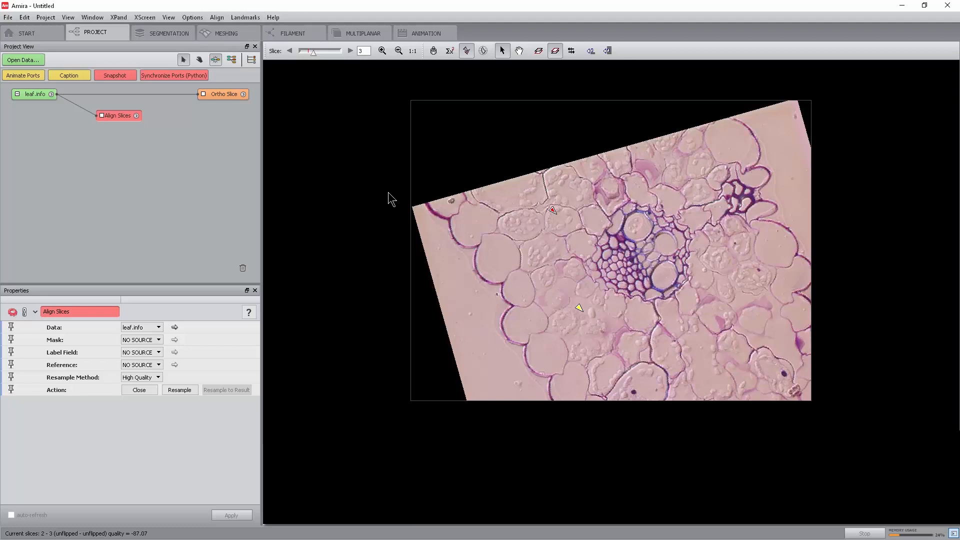
pyautogui.click(736, 272)
pyautogui.click(245, 17)
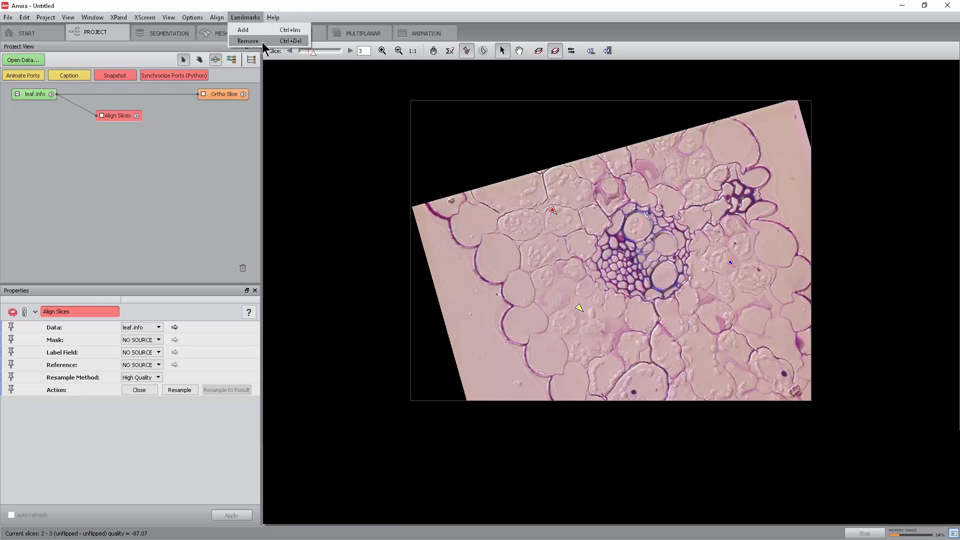
pyautogui.click(261, 42)
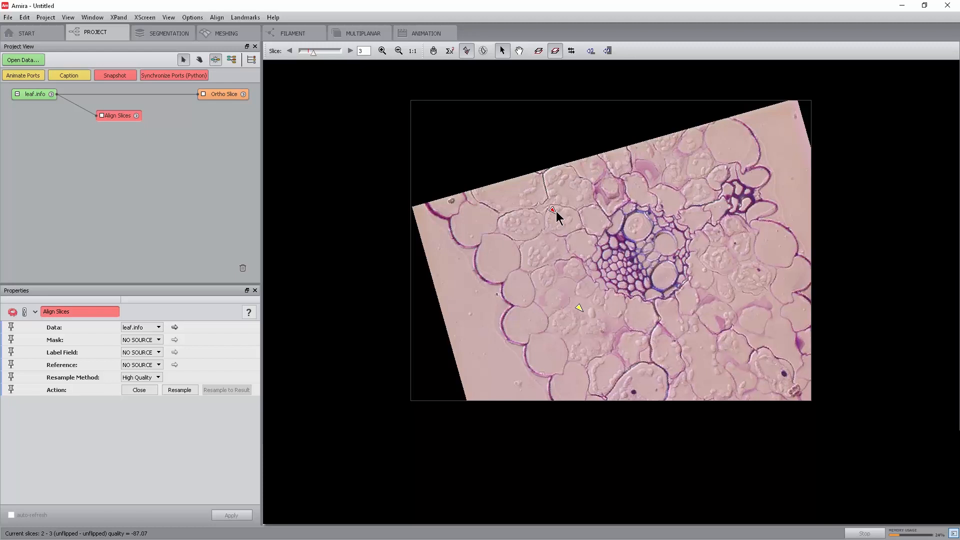
# Go to slice 0 and place the red landmark on the small dark cell cluster and the yellow one on a large bundle vessel.
pyautogui.doubleClick(365, 50)
pyautogui.write('0')
pyautogui.press('Return')
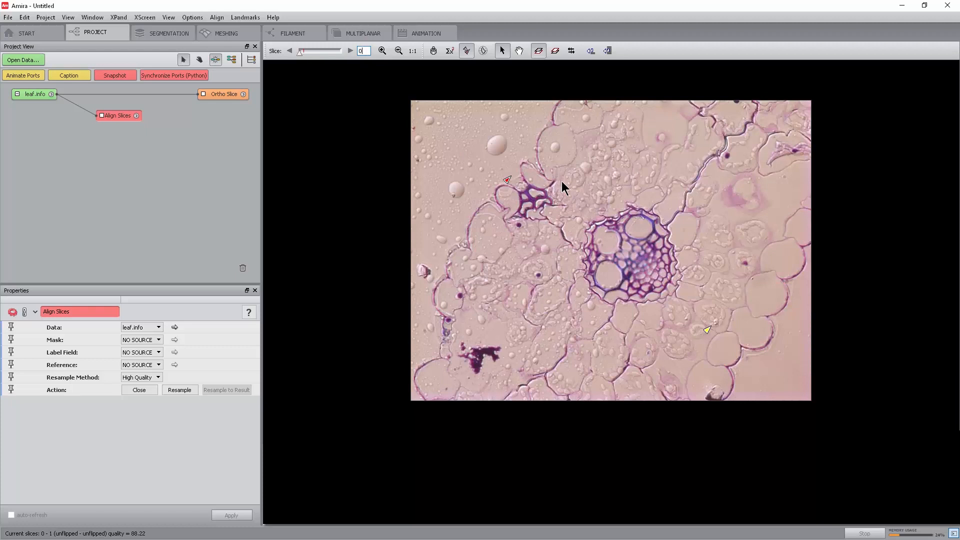
pyautogui.click(532, 201)
pyautogui.click(603, 234)
# Place the red landmark on the dark cell cluster and the yellow one on the matching bundle vessel in slices 1 and 2.
pyautogui.click(351, 50)
pyautogui.click(634, 193)
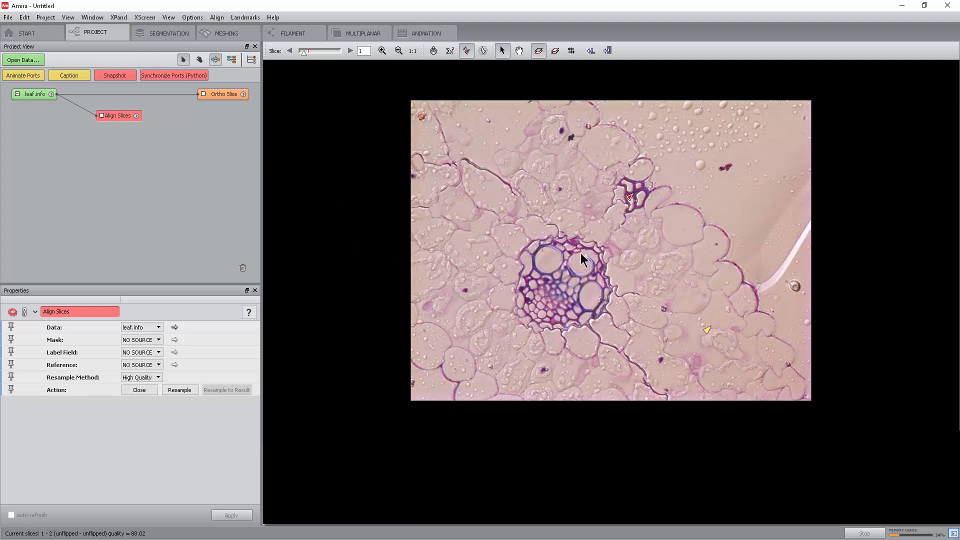
pyautogui.click(351, 51)
pyautogui.click(726, 261)
pyautogui.click(644, 261)
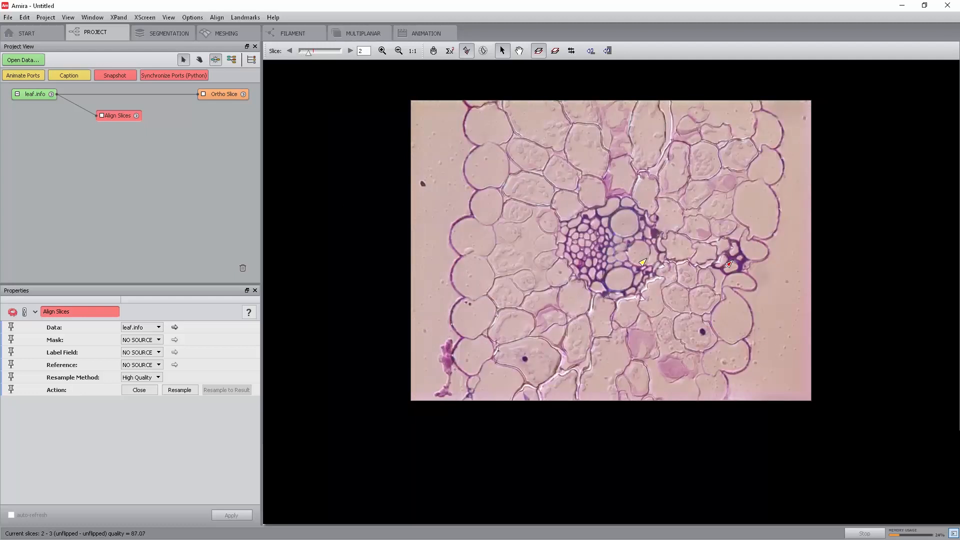
# Place the red and yellow landmarks on the dark cell cluster and matching bundle vessel in slices 3, 4 and 5.
pyautogui.click(351, 50)
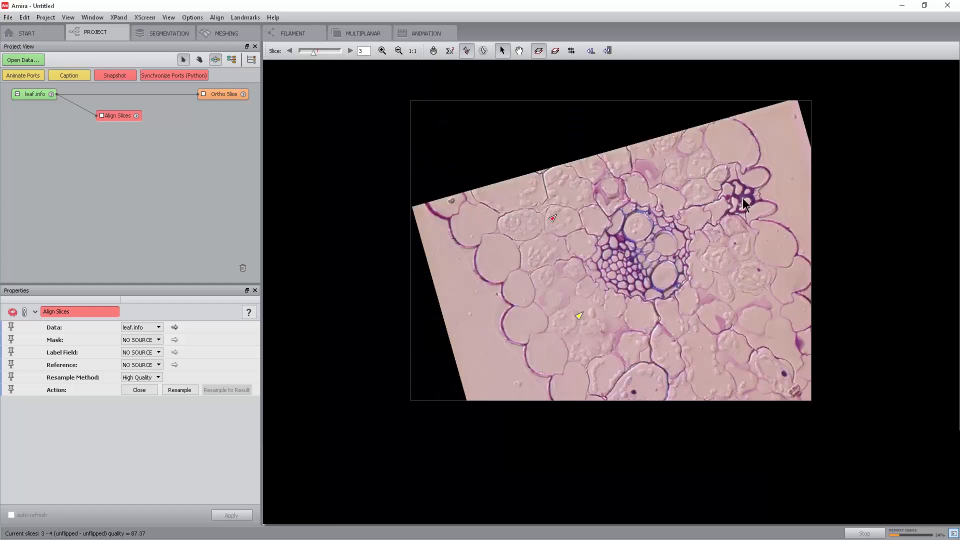
pyautogui.click(350, 50)
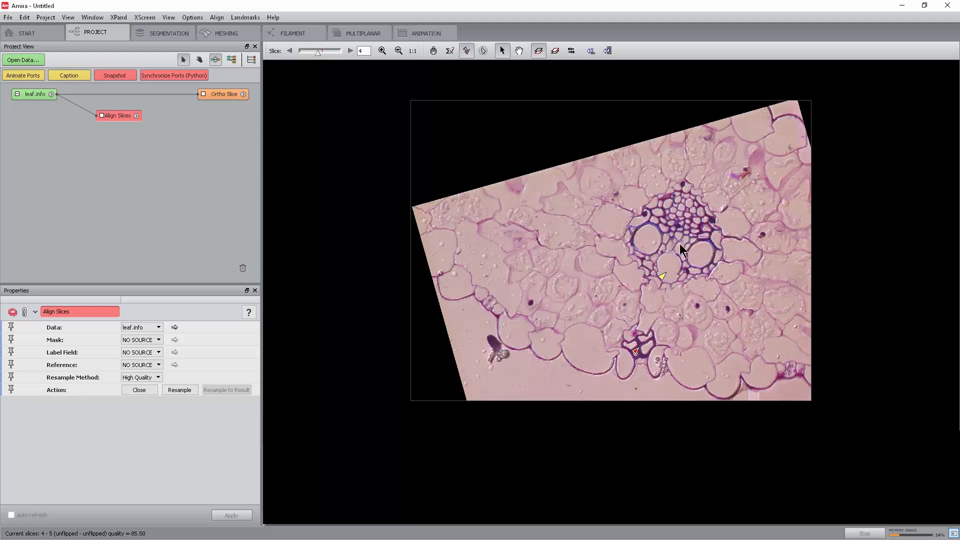
pyautogui.click(350, 50)
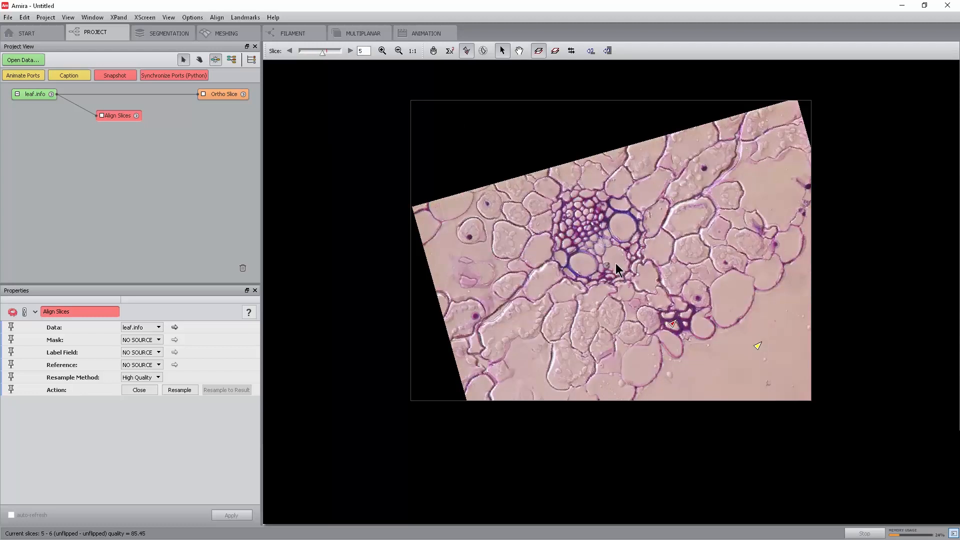
# Place the red and yellow landmarks on the dark cell cluster and matching bundle vessel in slices 6 and 7.
pyautogui.click(350, 51)
pyautogui.click(540, 211)
pyautogui.click(582, 281)
pyautogui.click(350, 50)
pyautogui.click(720, 218)
pyautogui.click(647, 244)
# Place the red and yellow landmarks on the dark cell cluster and matching bundle vessel in slices 8 and 9.
pyautogui.click(350, 51)
pyautogui.click(500, 317)
pyautogui.click(575, 340)
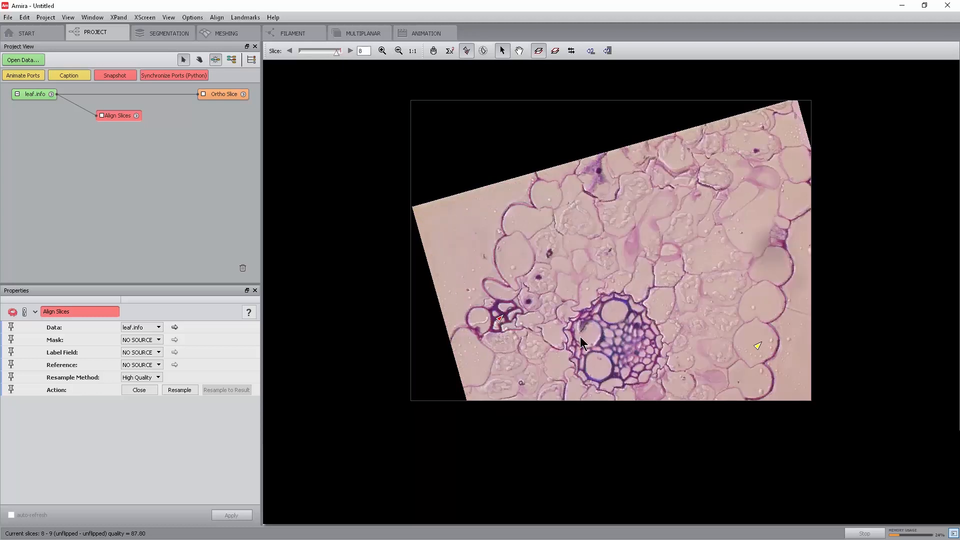
pyautogui.click(350, 51)
pyautogui.click(531, 388)
pyautogui.click(604, 375)
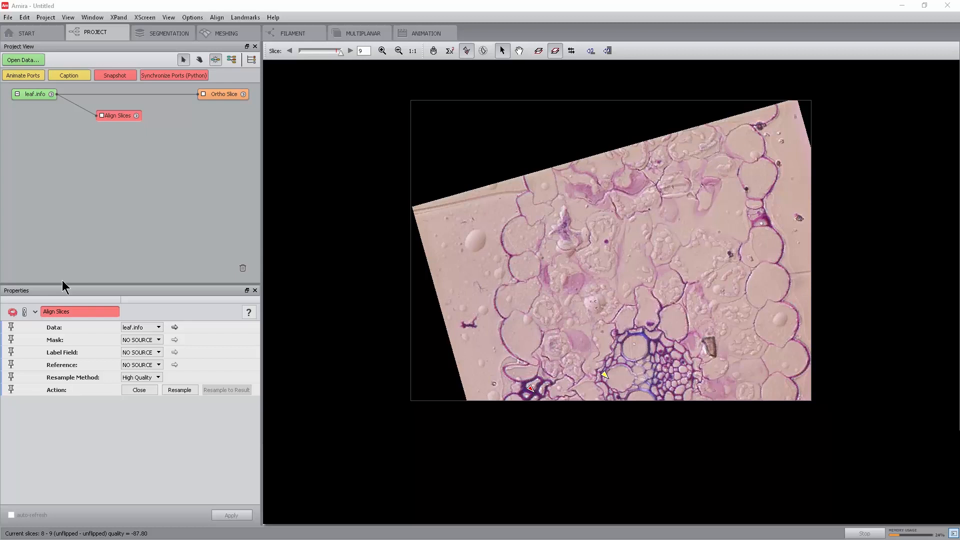
# Return to transform mode and align the 8–9 pair, followed by all slices, using their landmarks.
pyautogui.click(521, 51)
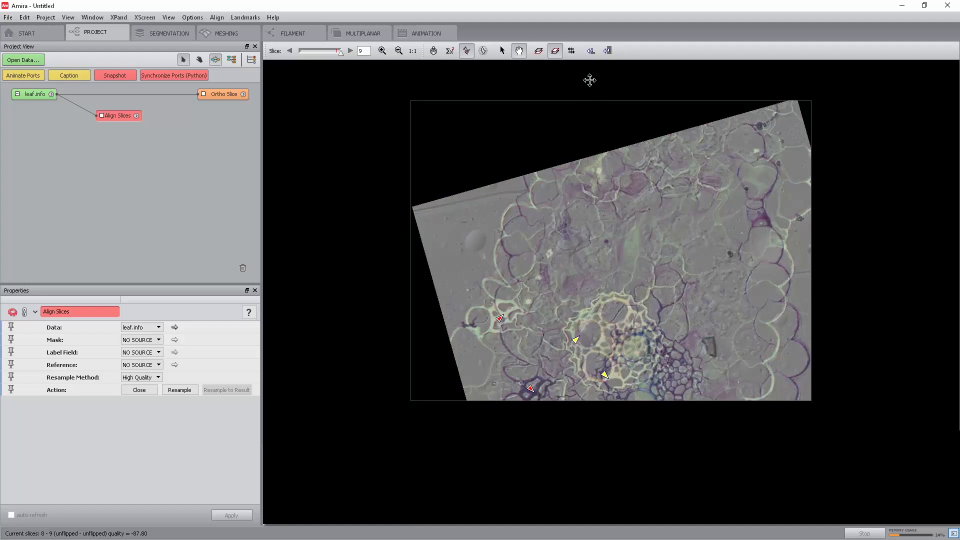
pyautogui.click(591, 51)
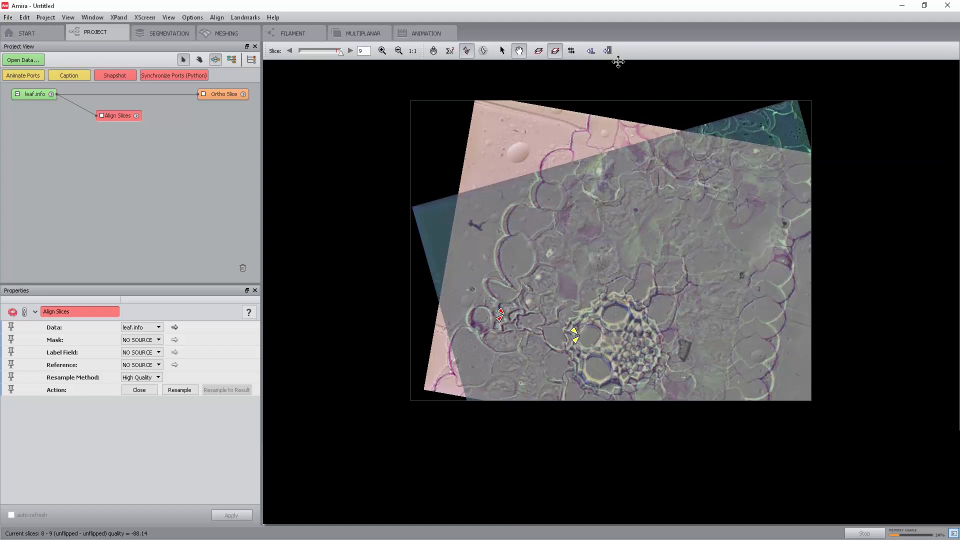
pyautogui.click(608, 51)
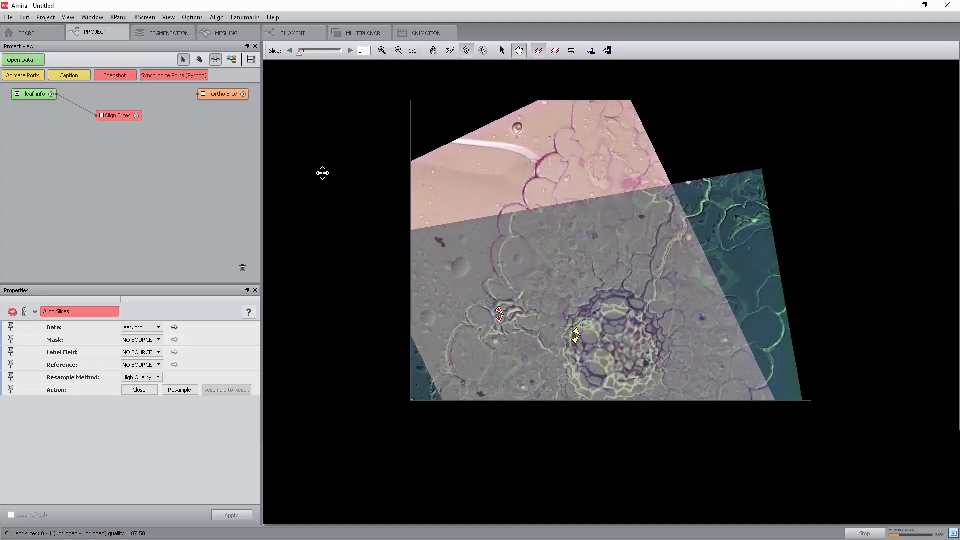
# Shift the entire aligned stack upward and scroll through the slice pairs to check the landmark alignment.
pyautogui.moveTo(531, 284); pyautogui.dragTo(528, 216)
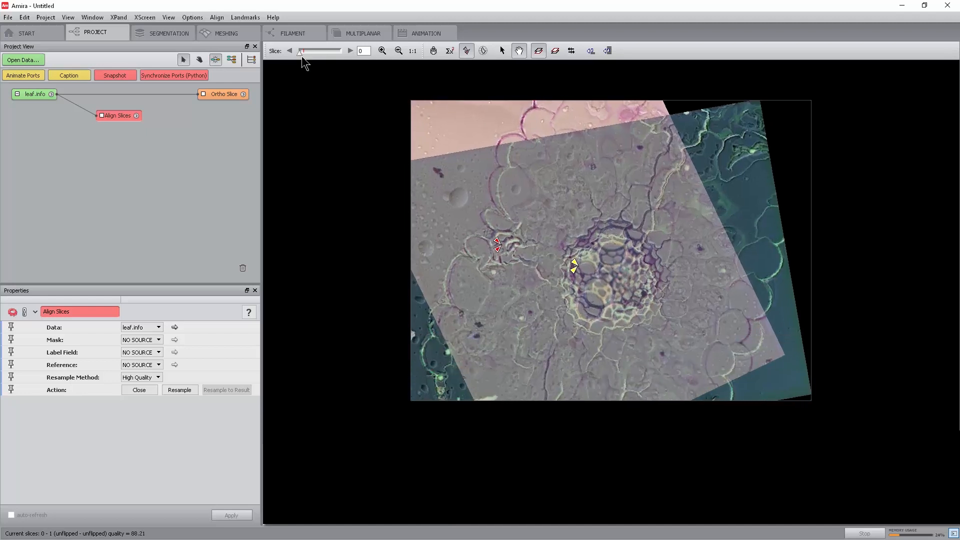
pyautogui.moveTo(301, 53)
pyautogui.mouseDown()
pyautogui.moveTo(335, 56)
pyautogui.moveTo(302, 55)
pyautogui.moveTo(317, 54)
pyautogui.mouseUp()
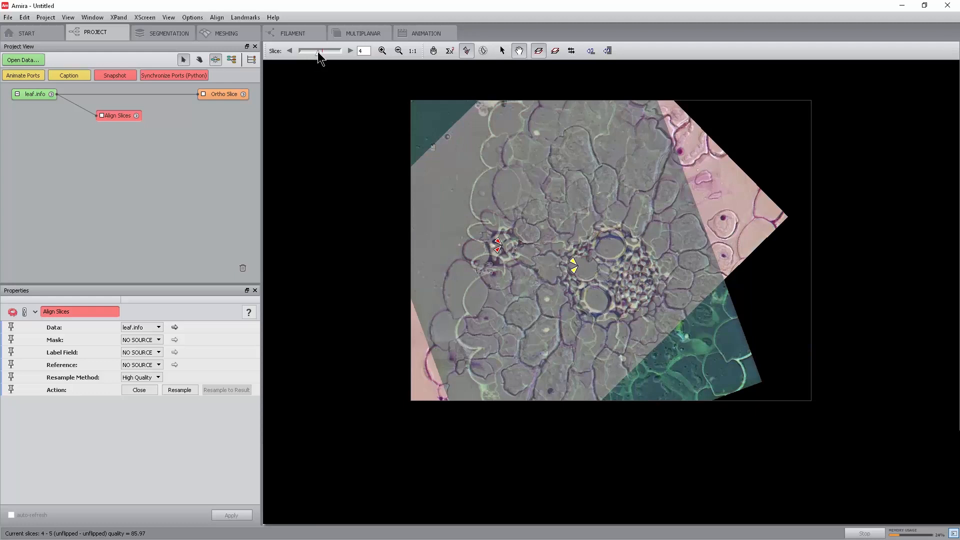
pyautogui.moveTo(320, 56); pyautogui.dragTo(318, 59)
pyautogui.click(290, 50)
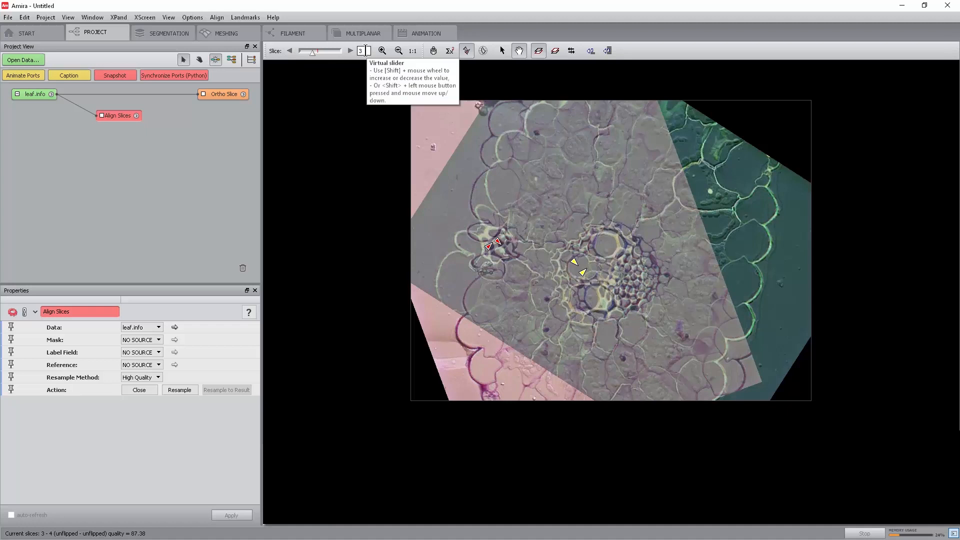
# Go to slice 4, flip it and realign the 4–5 pair by its landmarks.
pyautogui.doubleClick(365, 50)
pyautogui.write('4')
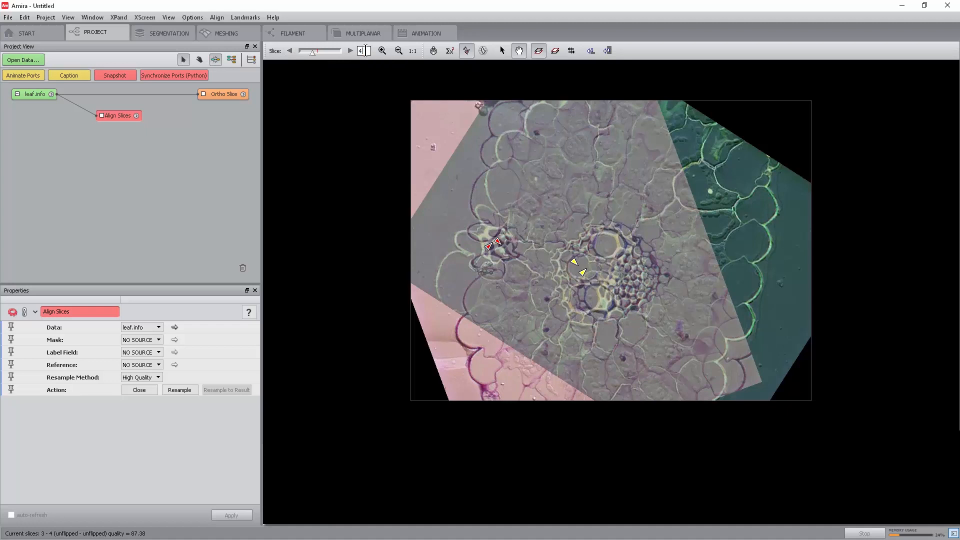
pyautogui.press('Return')
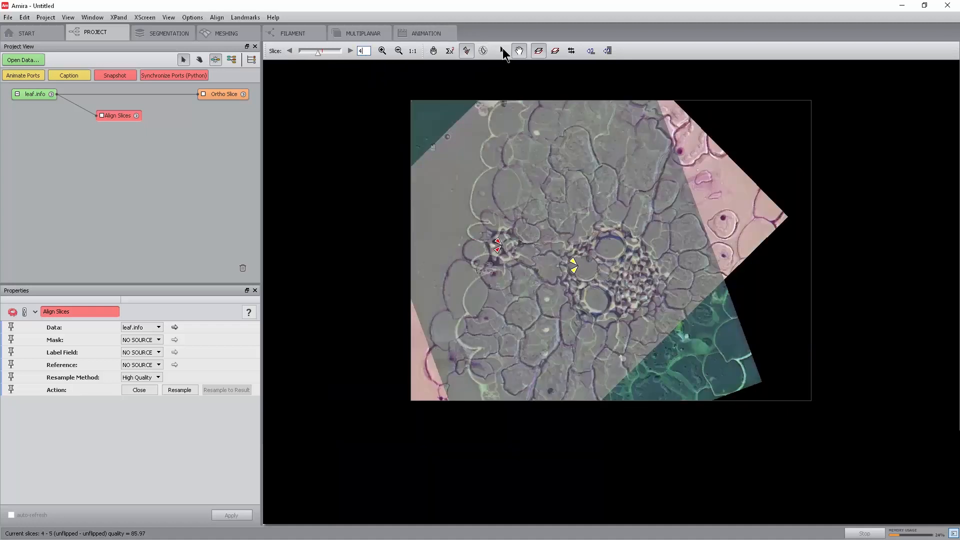
pyautogui.click(571, 50)
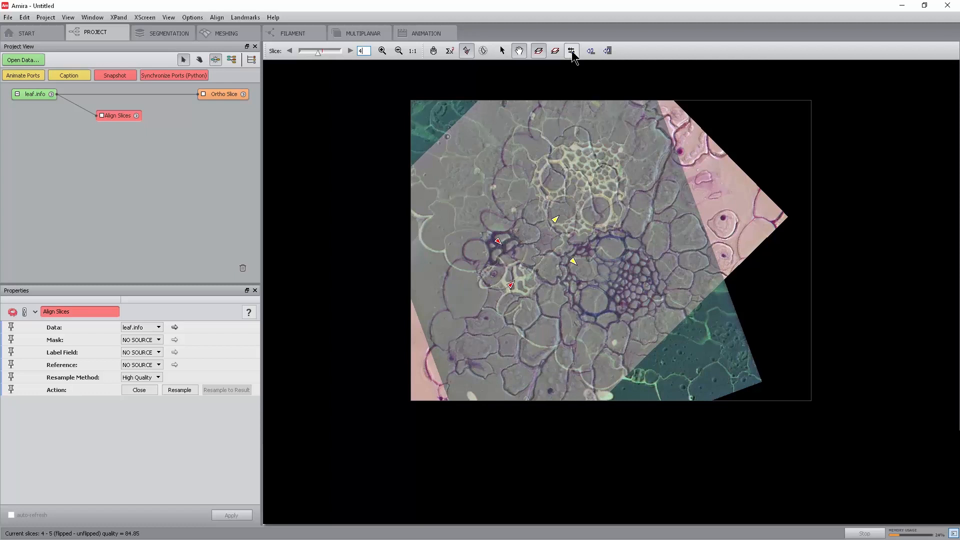
pyautogui.click(591, 52)
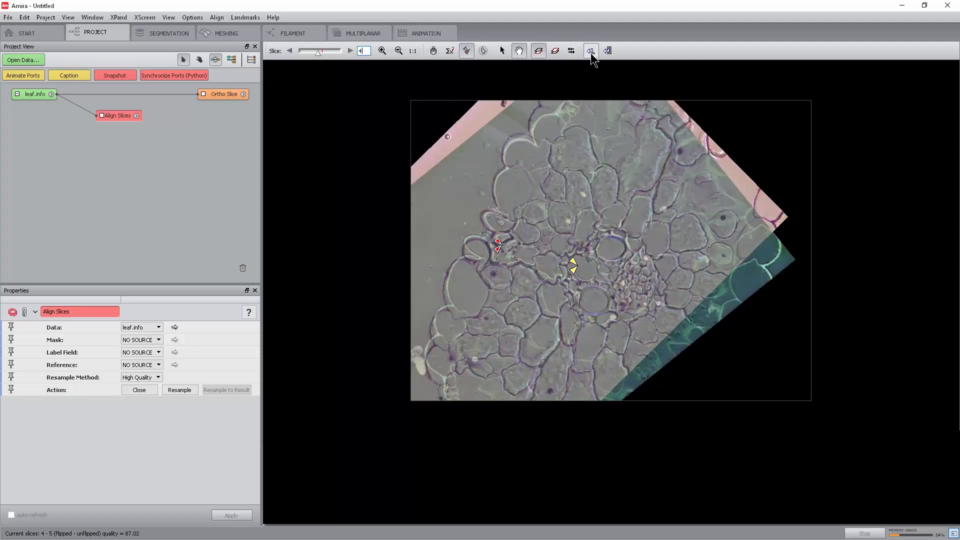
# Realign the 3–4 pair by its landmarks and rerun the landmark alignment on all slices.
pyautogui.click(351, 51)
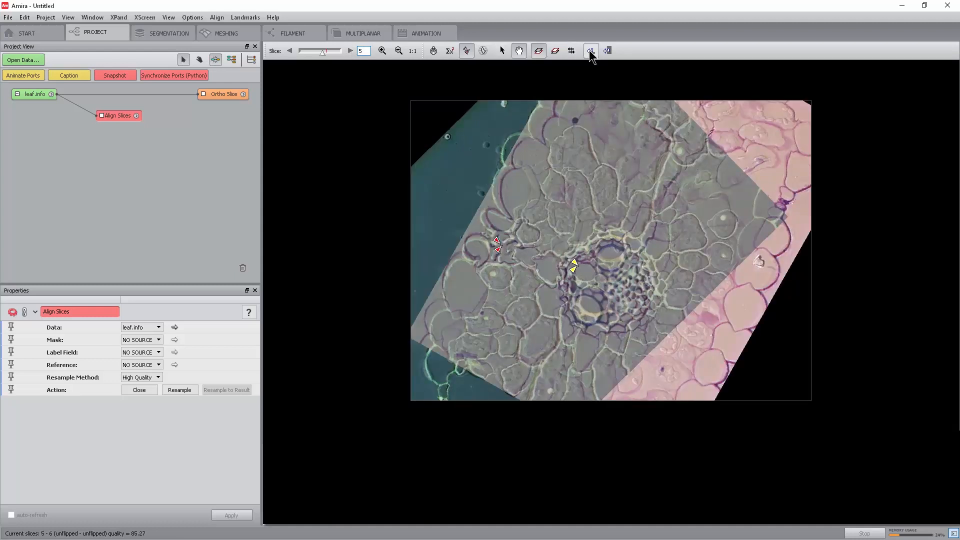
pyautogui.click(289, 51)
pyautogui.click(289, 50)
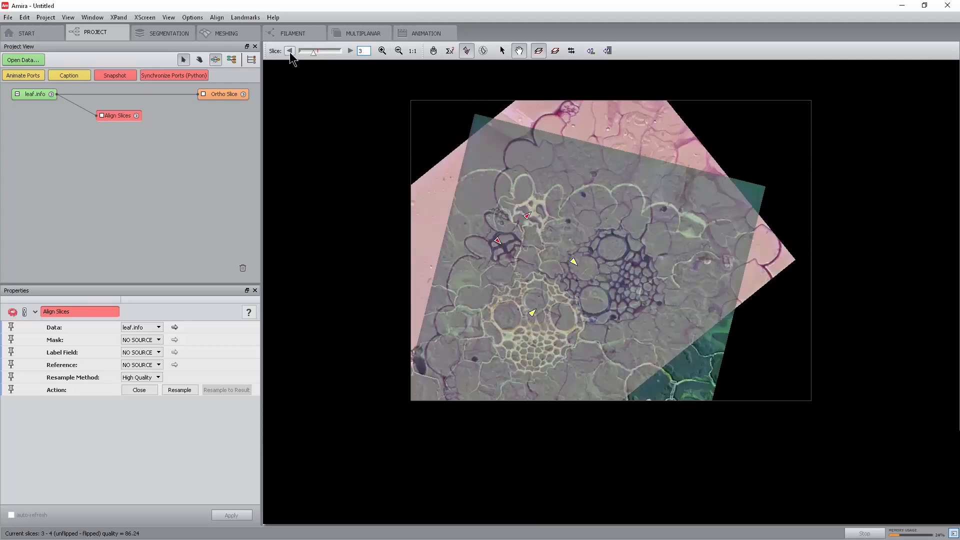
pyautogui.click(591, 51)
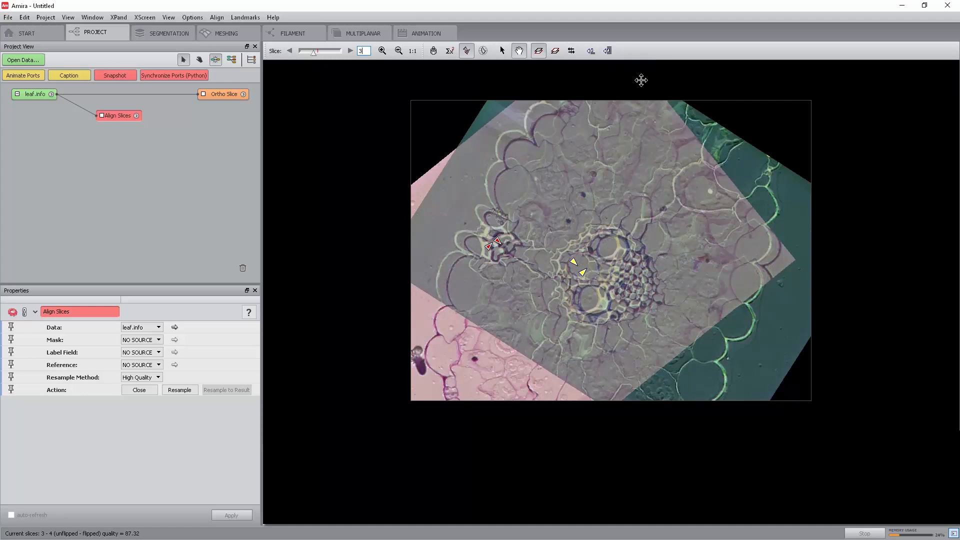
pyautogui.click(608, 50)
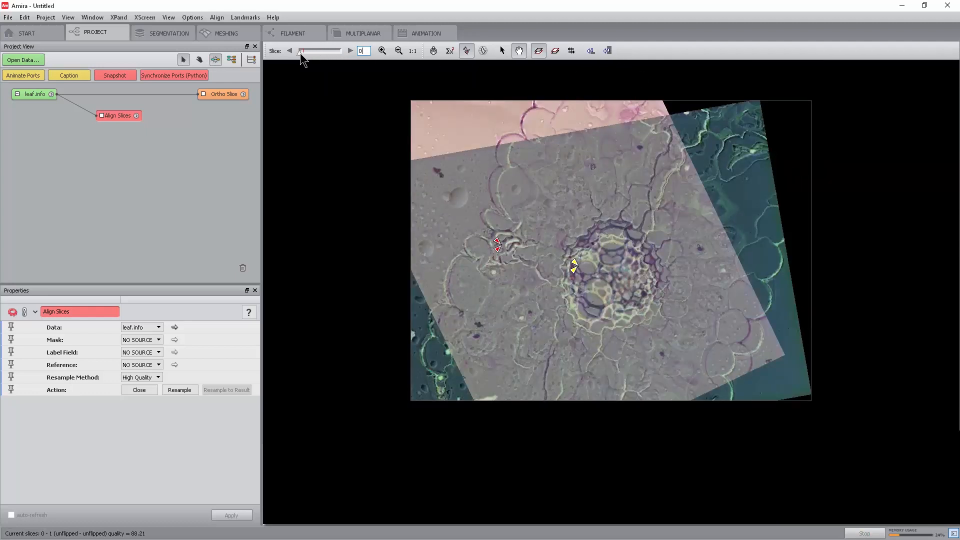
# Check the realigned pairs, return to slice 0 and align the 0–1 pair with the least-squares method.
pyautogui.moveTo(302, 55); pyautogui.dragTo(336, 58)
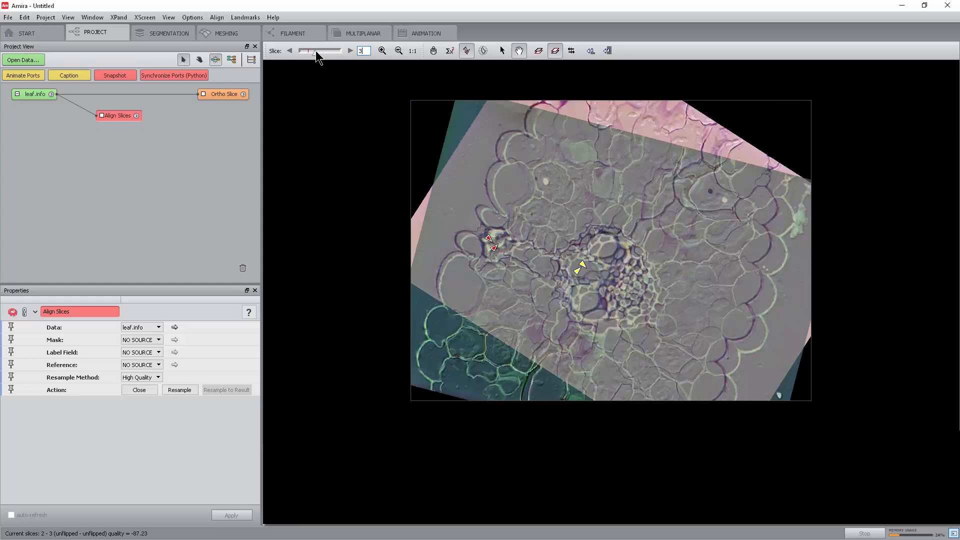
pyautogui.moveTo(315, 52); pyautogui.dragTo(295, 52)
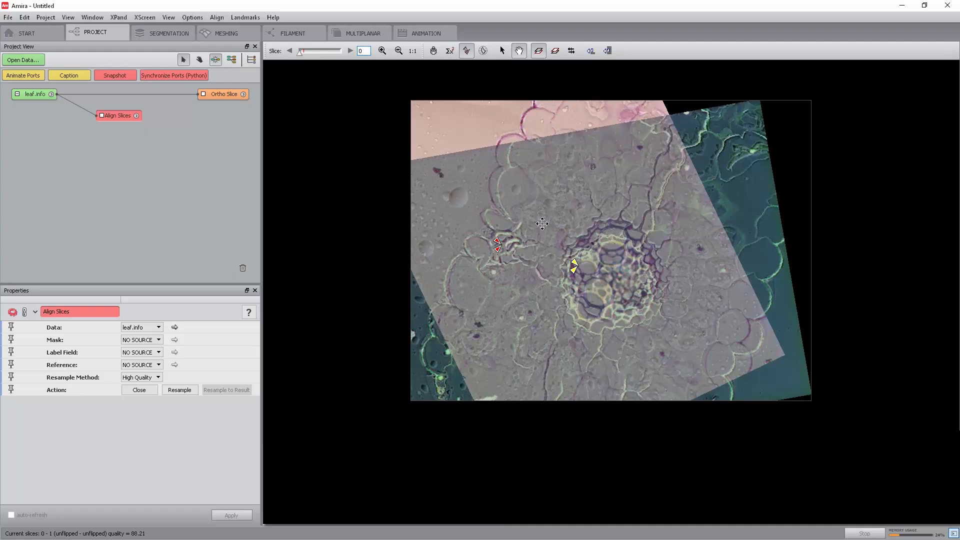
pyautogui.click(450, 51)
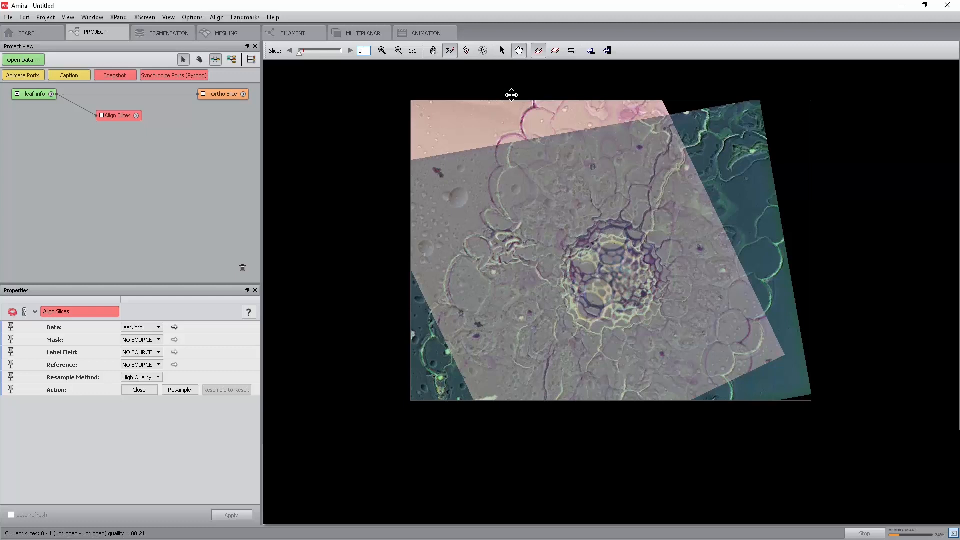
pyautogui.click(592, 52)
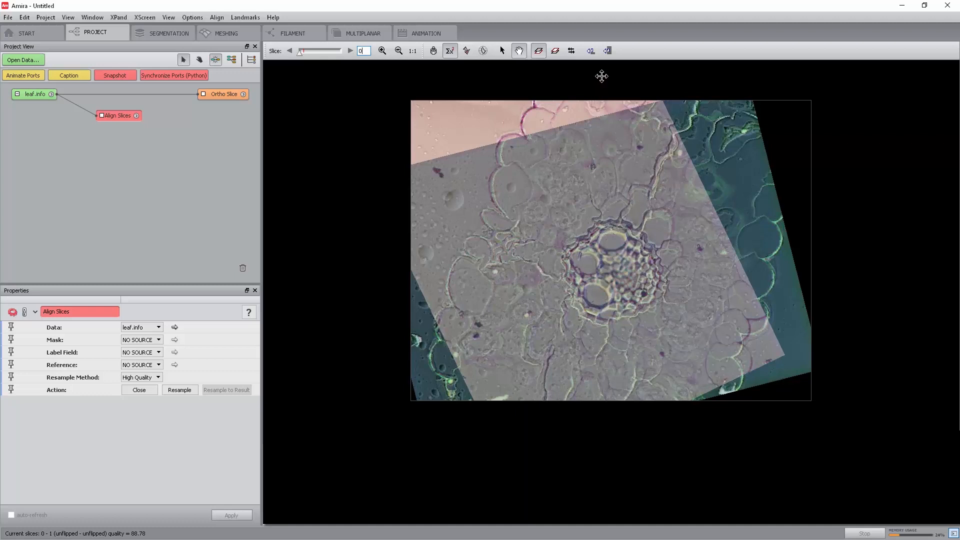
# Align all slices of the leaf stack and resample it using the High Quality method.
pyautogui.click(609, 52)
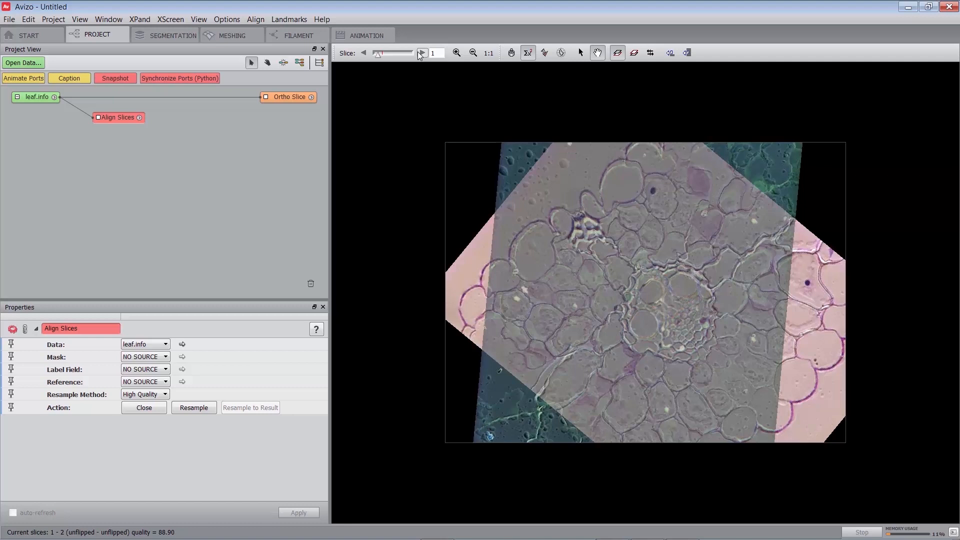
pyautogui.click(199, 409)
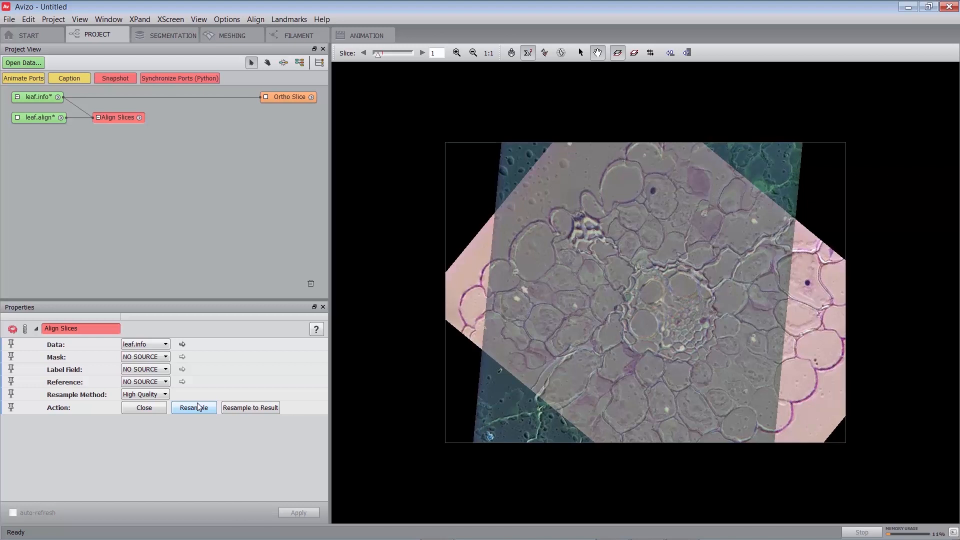
pyautogui.click(148, 395)
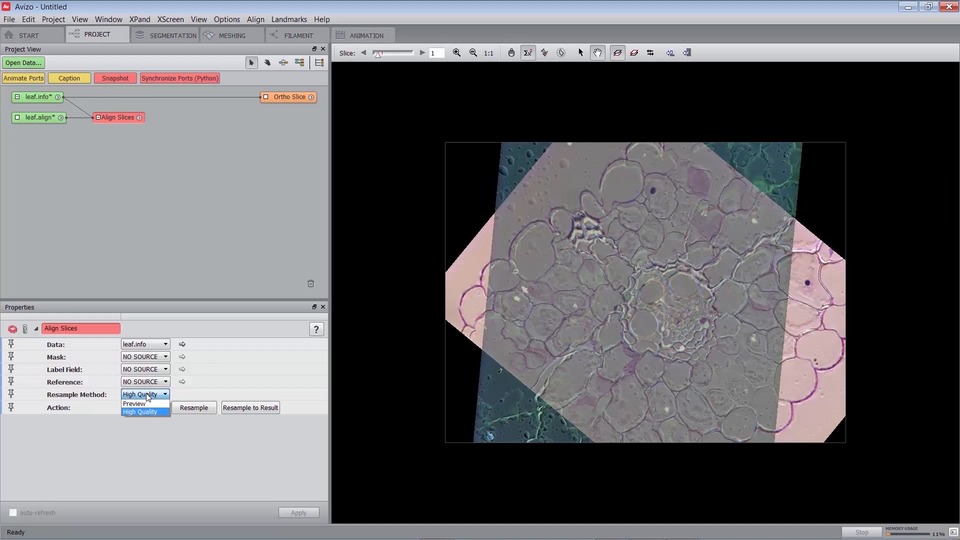
pyautogui.click(216, 379)
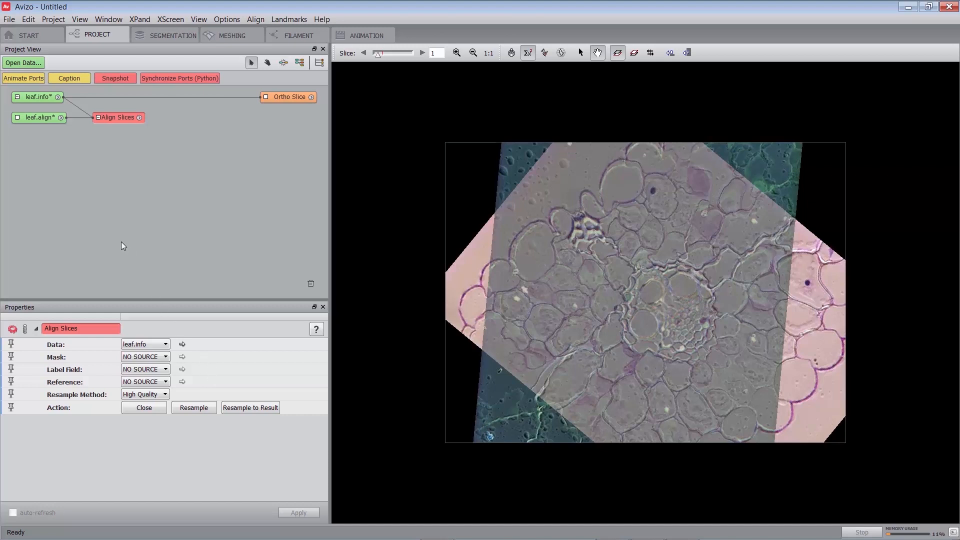
# Open an extra viewer for leaf.align and reconnect the Ortho Slice from leaf.info to leaf.align.
pyautogui.click(46, 119)
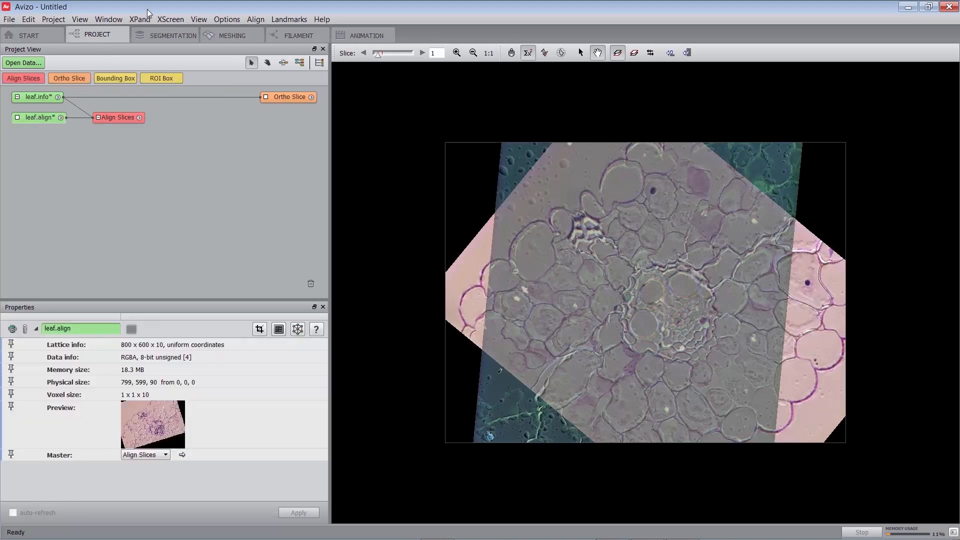
pyautogui.click(80, 20)
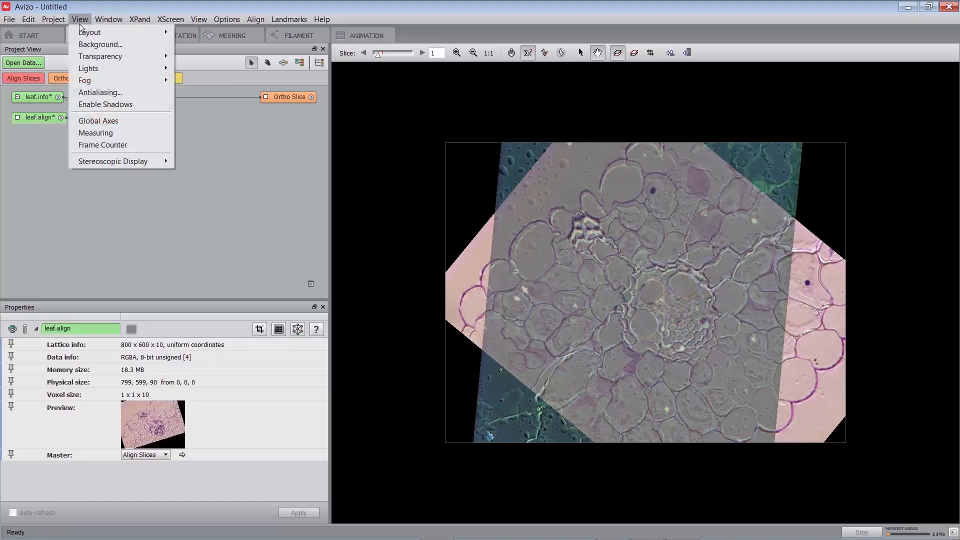
pyautogui.moveTo(89, 32)
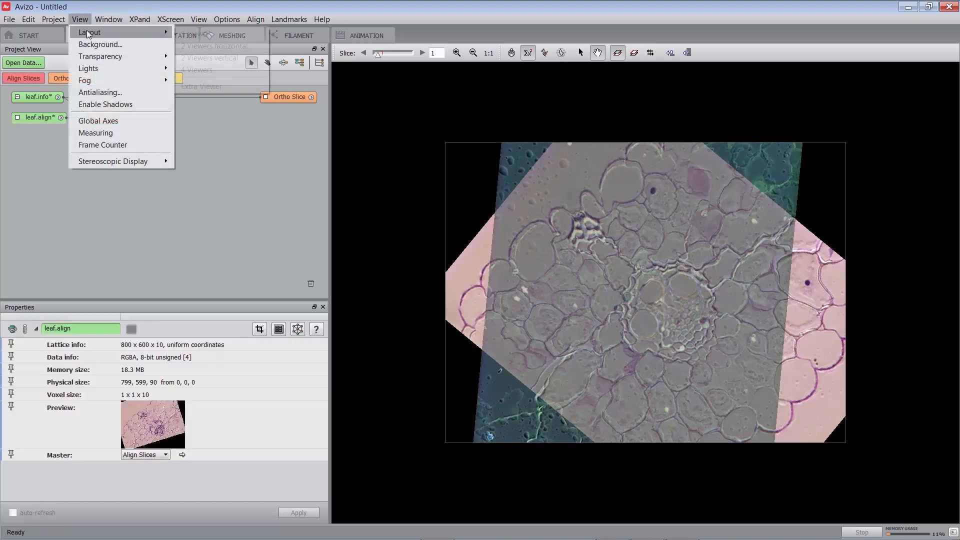
pyautogui.click(222, 88)
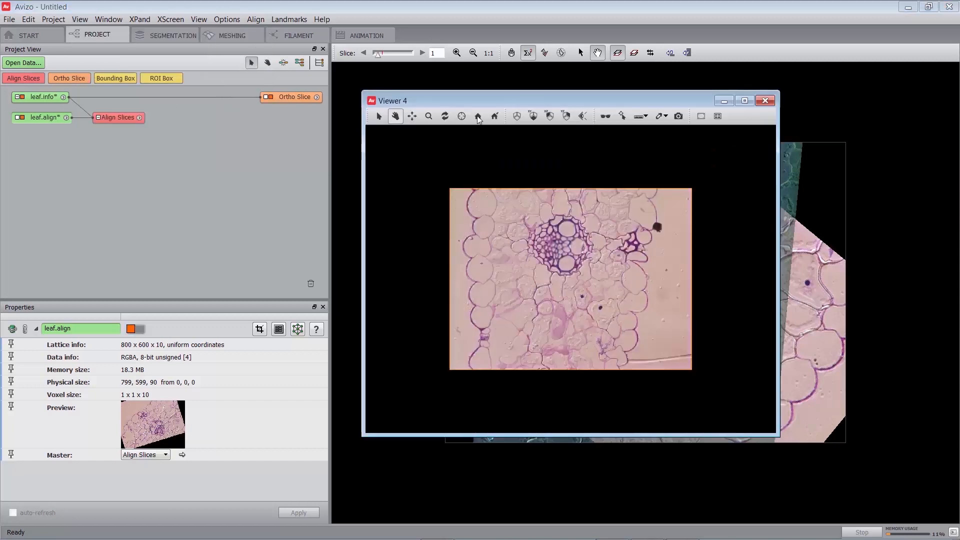
pyautogui.moveTo(504, 105); pyautogui.dragTo(278, 174)
pyautogui.moveTo(197, 98); pyautogui.dragTo(60, 123)
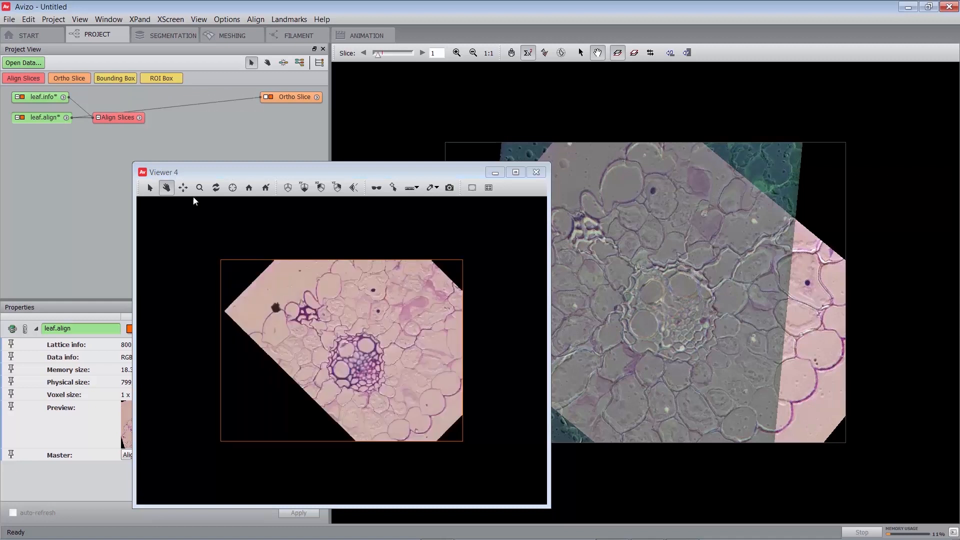
# Place the Ortho Slice module below Align Slices, scroll through the resampled slices and close the extra viewer.
pyautogui.moveTo(292, 102); pyautogui.dragTo(159, 138)
pyautogui.moveTo(233, 172); pyautogui.dragTo(423, 145)
pyautogui.moveTo(177, 373); pyautogui.dragTo(158, 376)
pyautogui.click(727, 144)
# Close the Align Slices editor without saving the transformations and browse the resampled stack to slice 8.
pyautogui.click(124, 119)
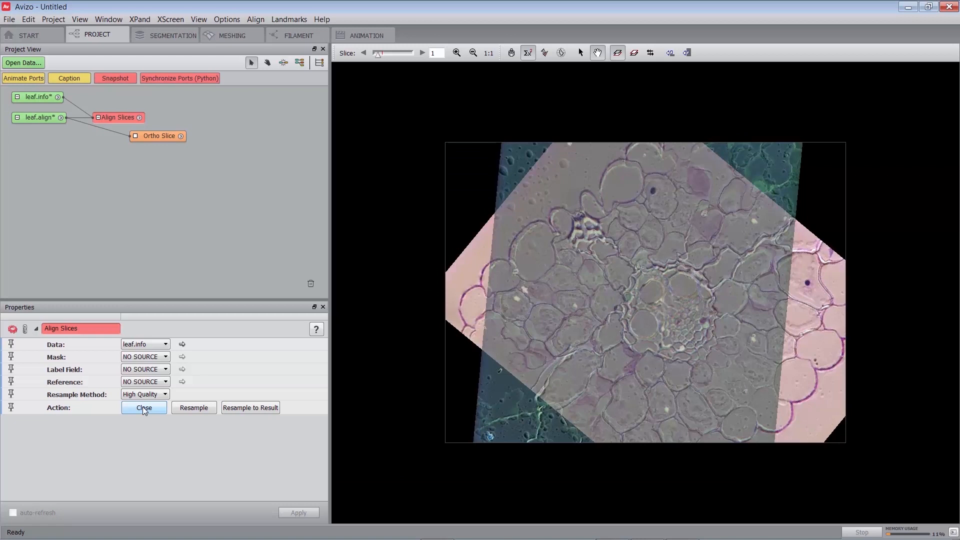
pyautogui.click(144, 409)
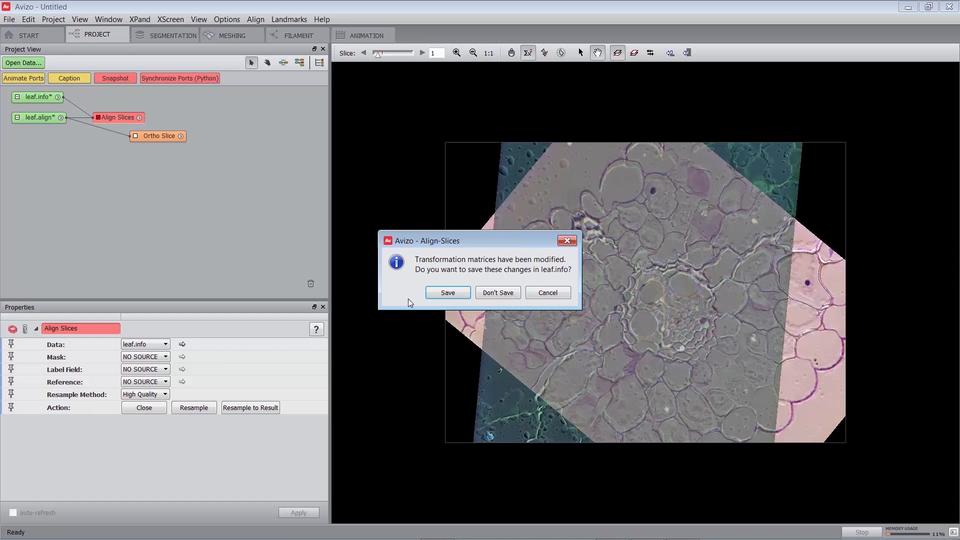
pyautogui.click(495, 294)
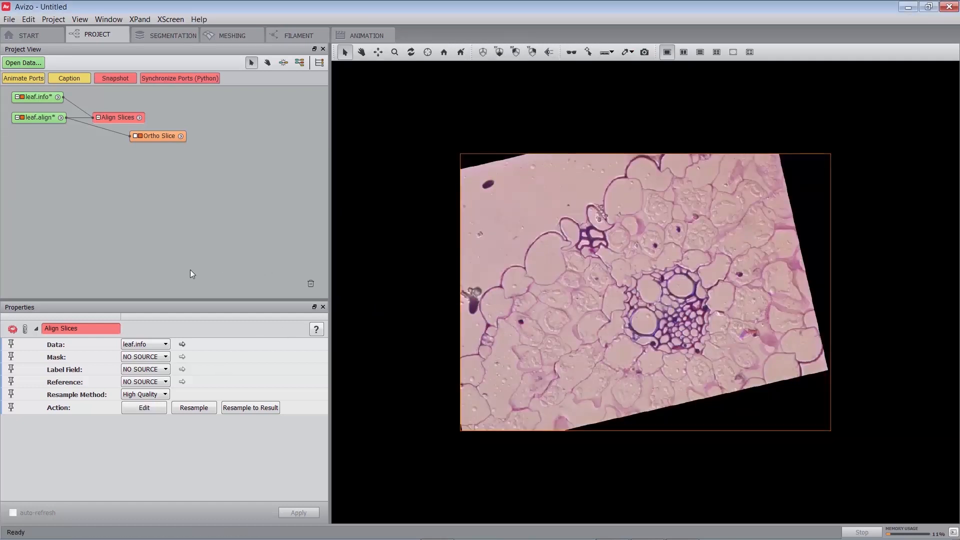
pyautogui.click(150, 139)
pyautogui.moveTo(158, 374); pyautogui.dragTo(181, 372)
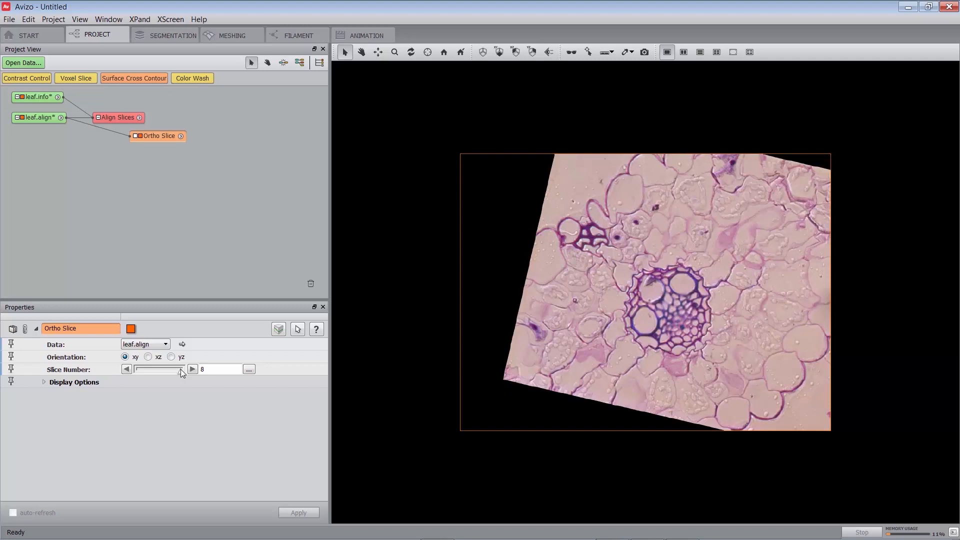
# Reopen the Align Slices editor and enable automatic size for the output images in its options.
pyautogui.click(119, 115)
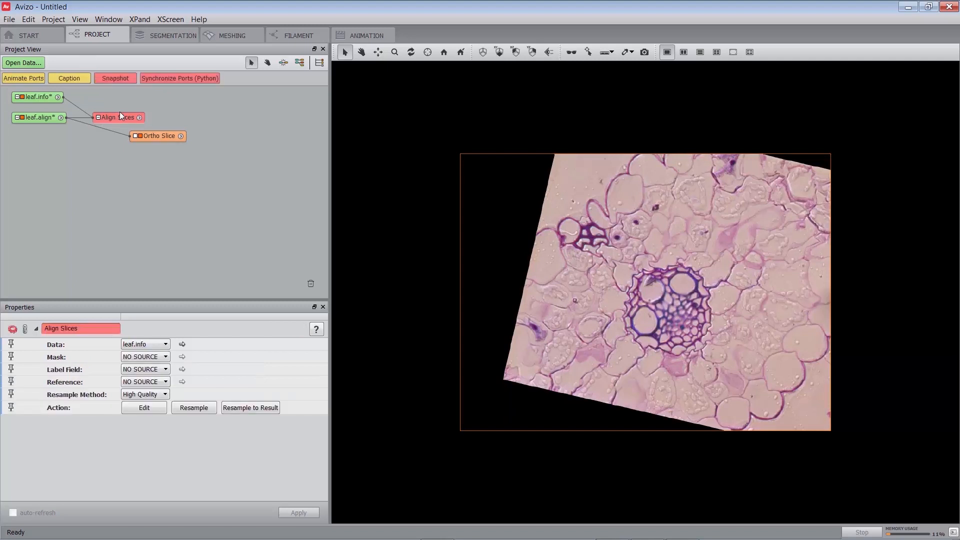
pyautogui.click(142, 408)
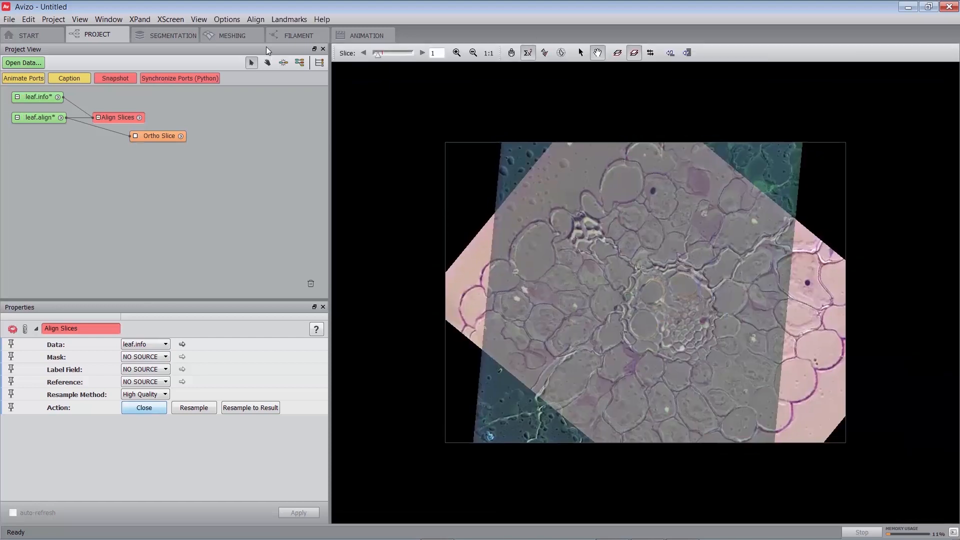
pyautogui.click(248, 20)
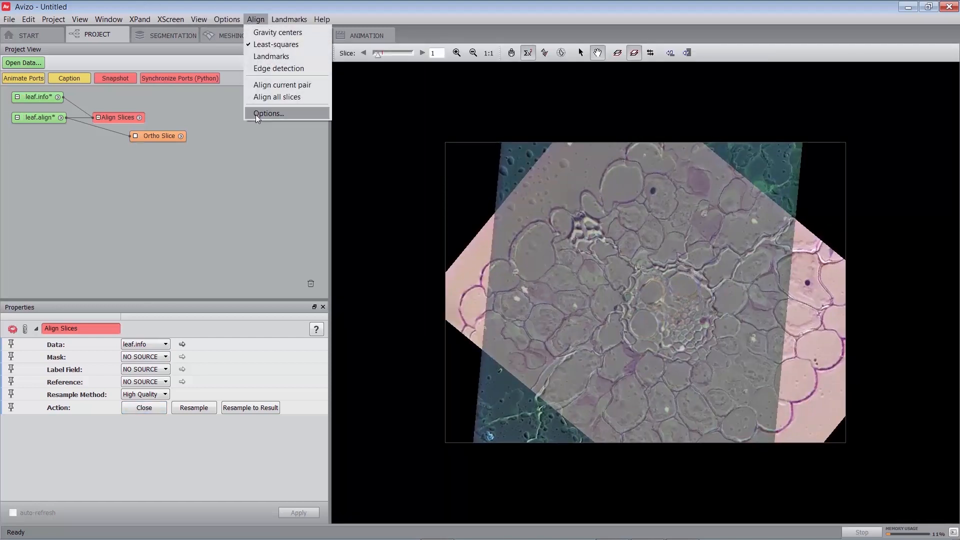
pyautogui.click(257, 114)
pyautogui.click(397, 148)
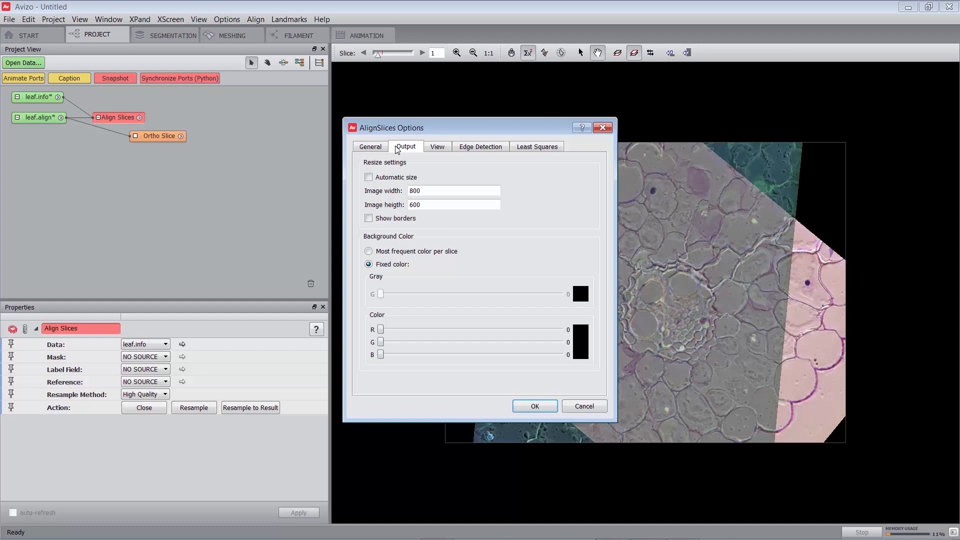
pyautogui.click(368, 179)
pyautogui.click(529, 406)
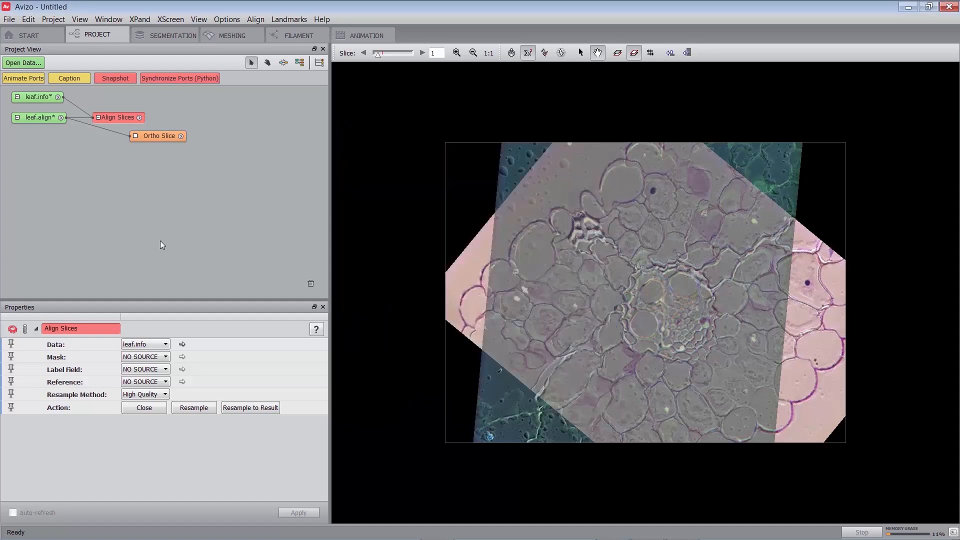